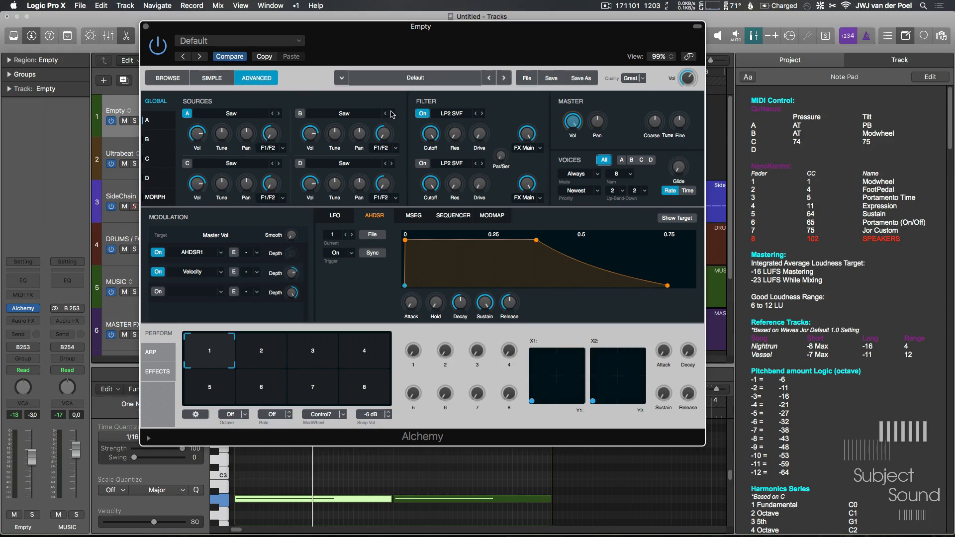
- Set the first global filter's type to FM
left_click(462, 118)
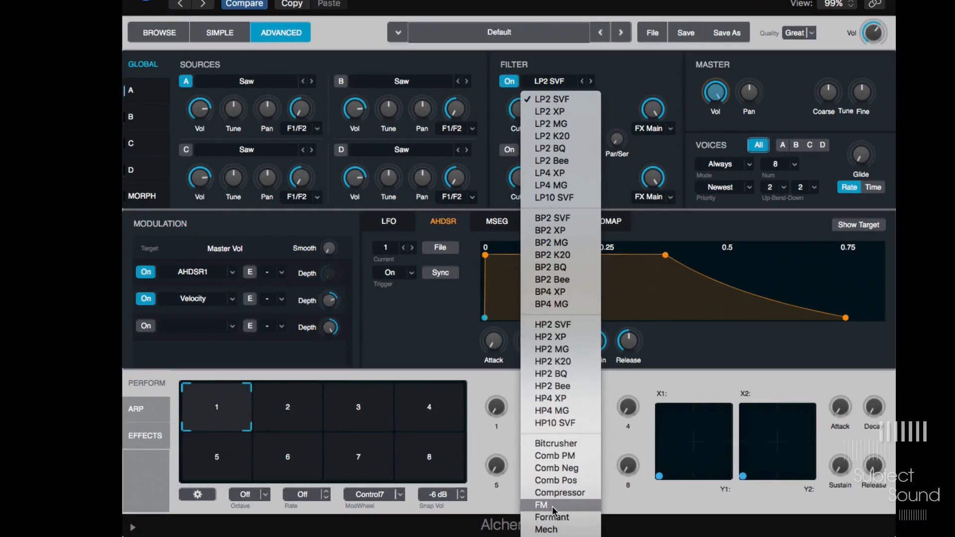
left_click(552, 506)
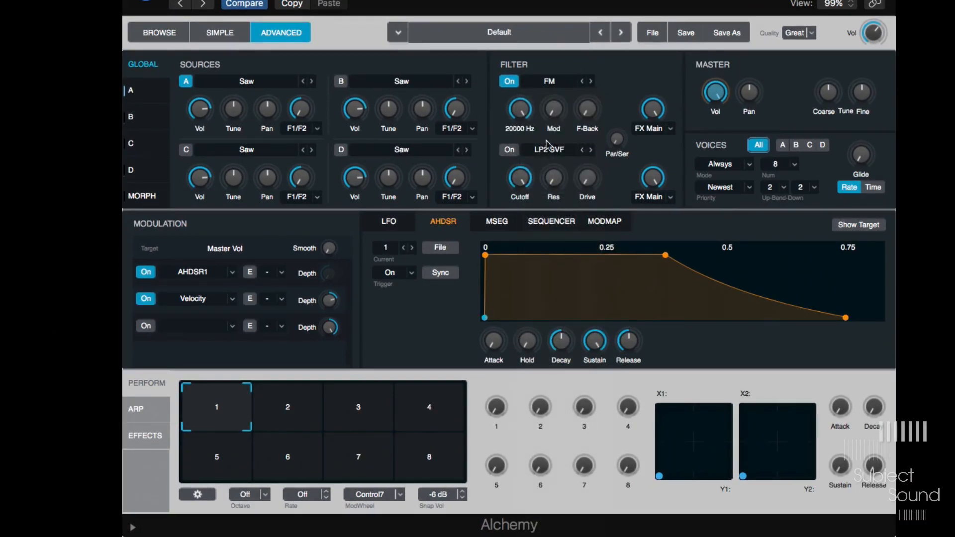
- Look through the filter types offered in source A, and return to the global view
left_click(131, 91)
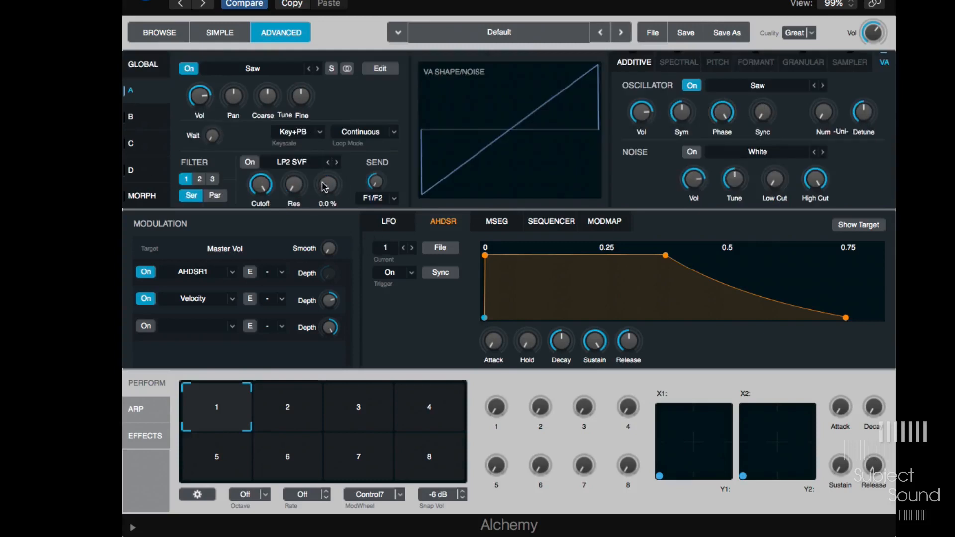
left_click(294, 163)
scroll(295, 165, "down", 1)
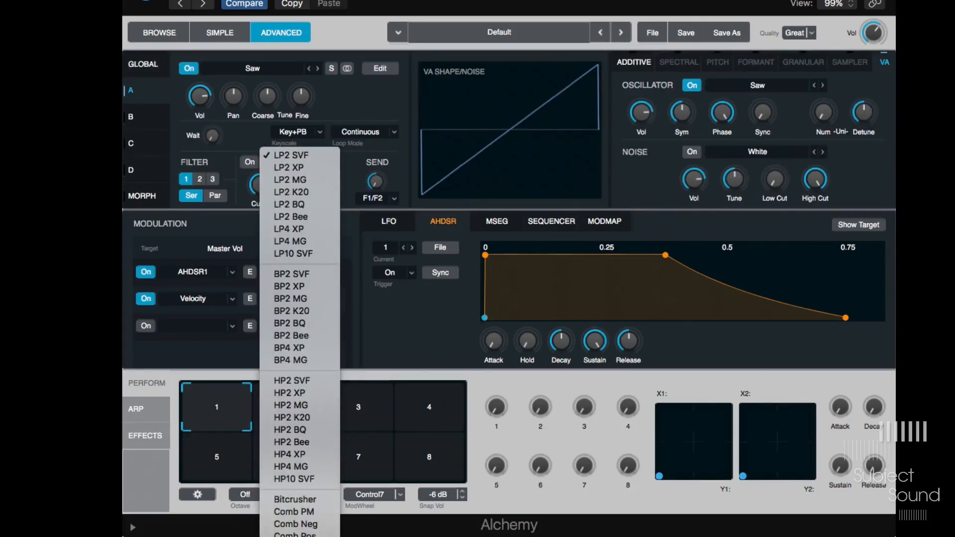
left_click(141, 50)
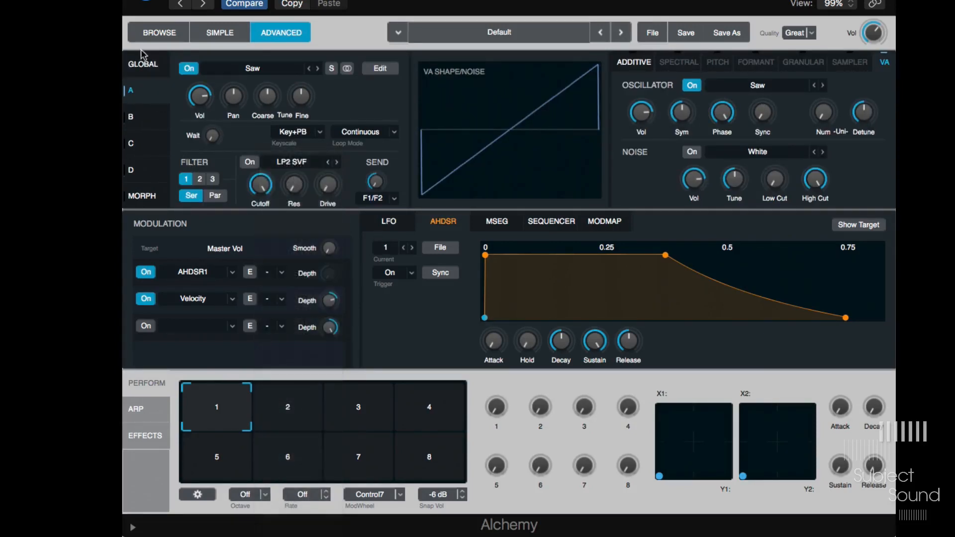
left_click(144, 64)
- Sweep the FM filter's frequency well below its maximum, ending at about 549 Hz
left_click(520, 109)
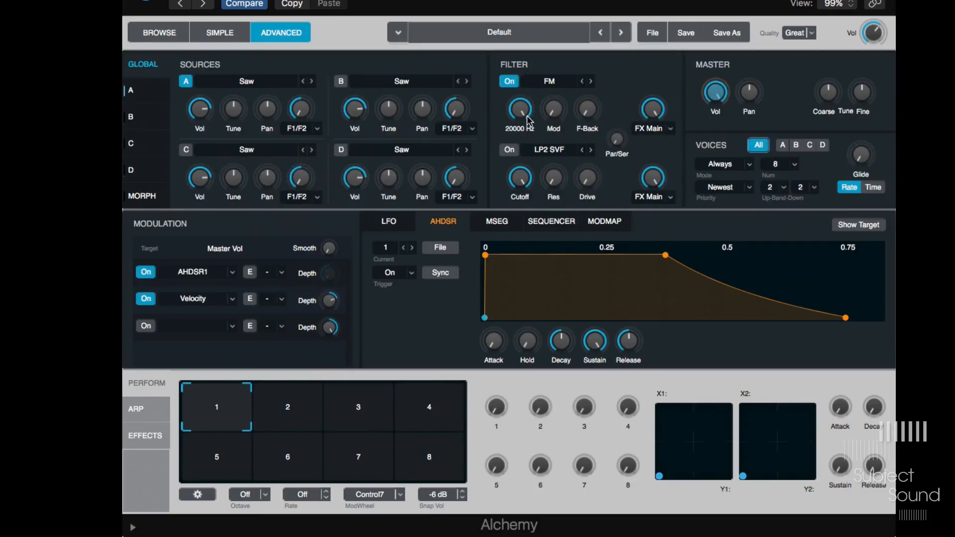
left_click_drag(515, 165, 524, 138)
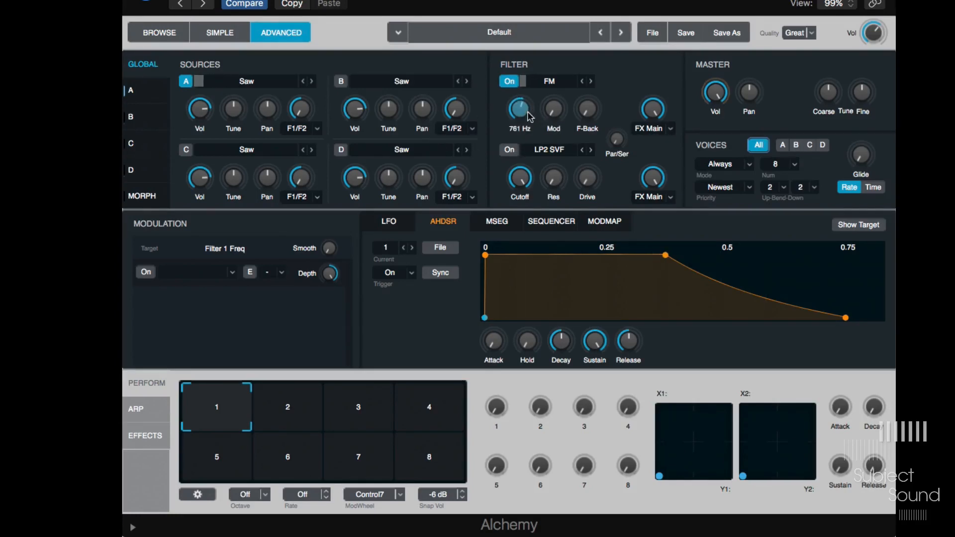
left_click_drag(530, 113, 513, 123)
left_click_drag(524, 109, 514, 164)
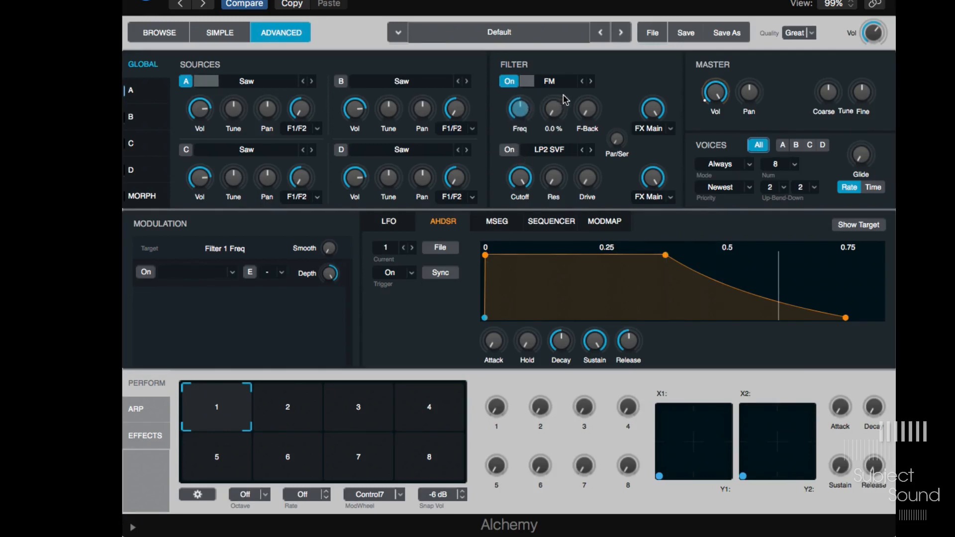
- Raise the FM filter's Mod amount to about 32% and turn up its F-Back
left_click(551, 111)
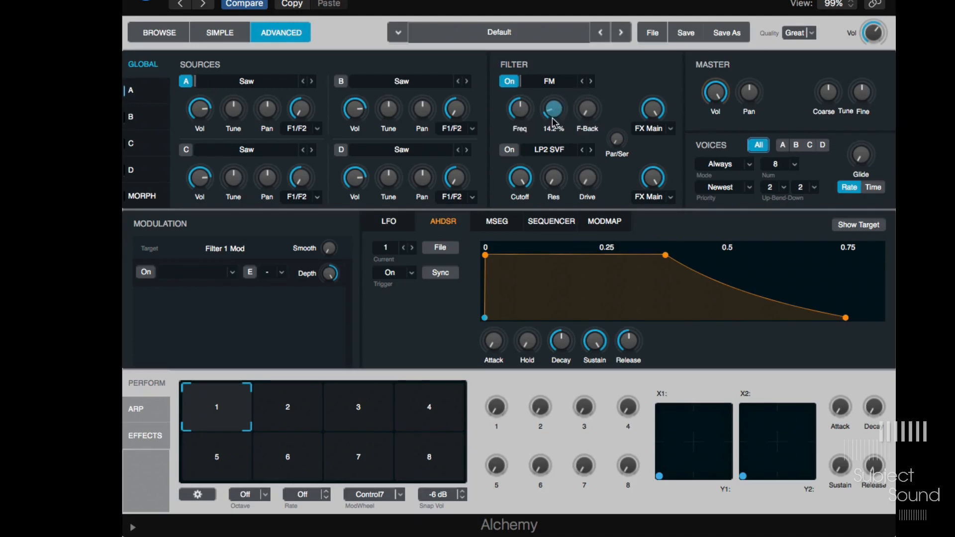
left_click_drag(552, 115, 556, 147)
left_click_drag(593, 111, 604, 83)
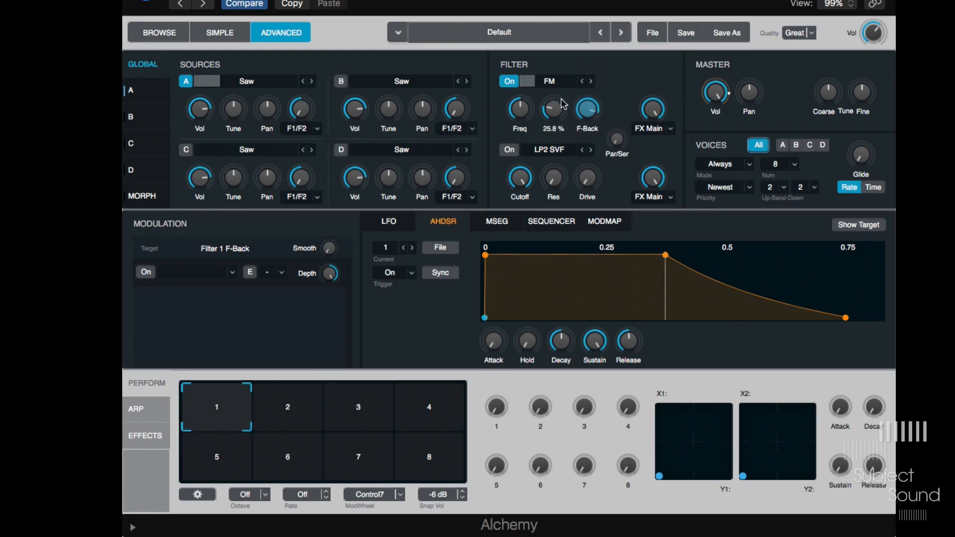
left_click_drag(560, 100, 580, 133)
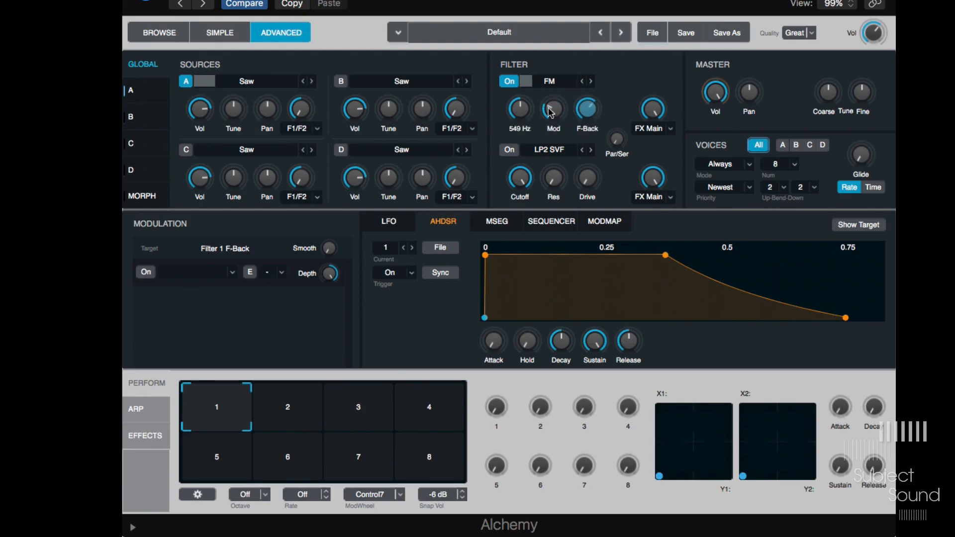
- Set the FM filter's frequency to 523 Hz and modulate it with the KeyFollow note property
mouse_move(512, 117)
left_mouse_down()
mouse_move(527, 118)
mouse_move(522, 129)
left_mouse_up()
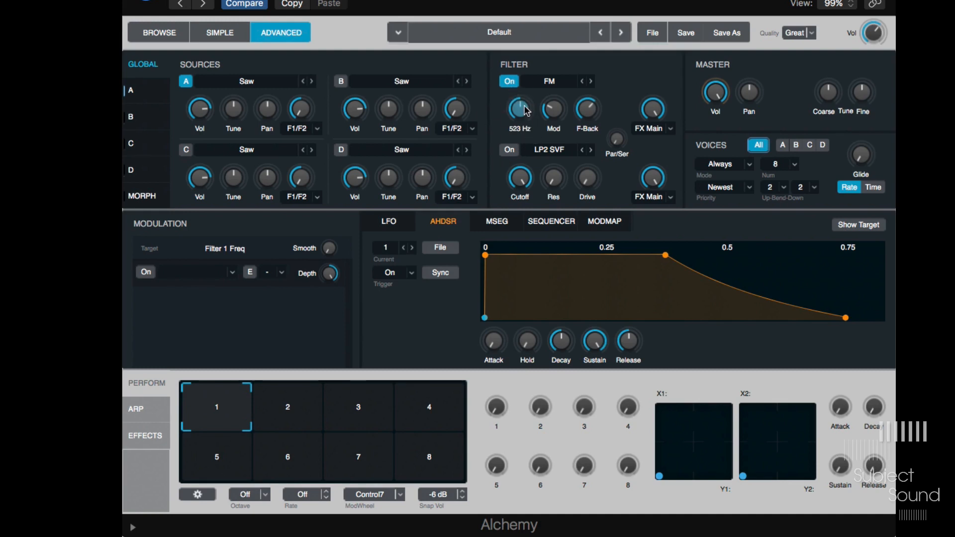
right_click(526, 110)
mouse_move(579, 120)
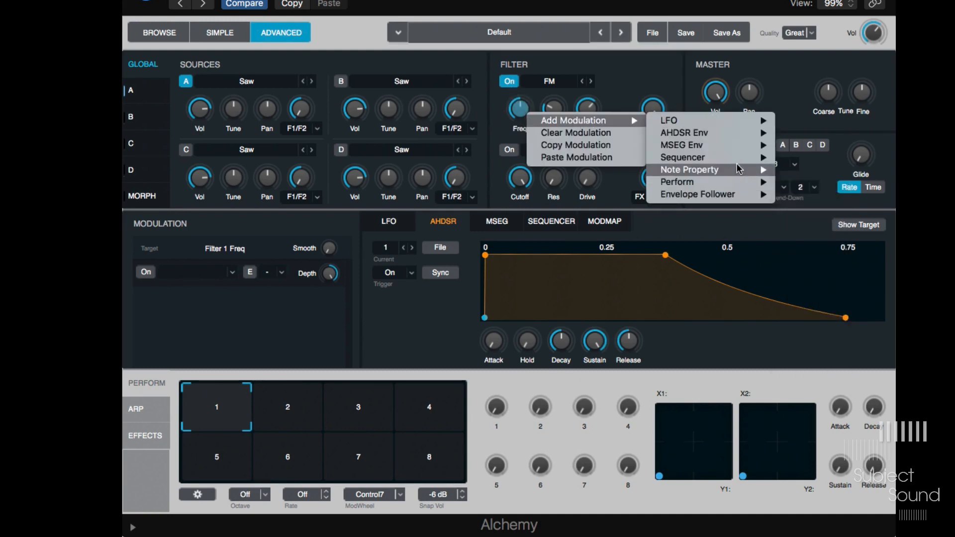
mouse_move(739, 170)
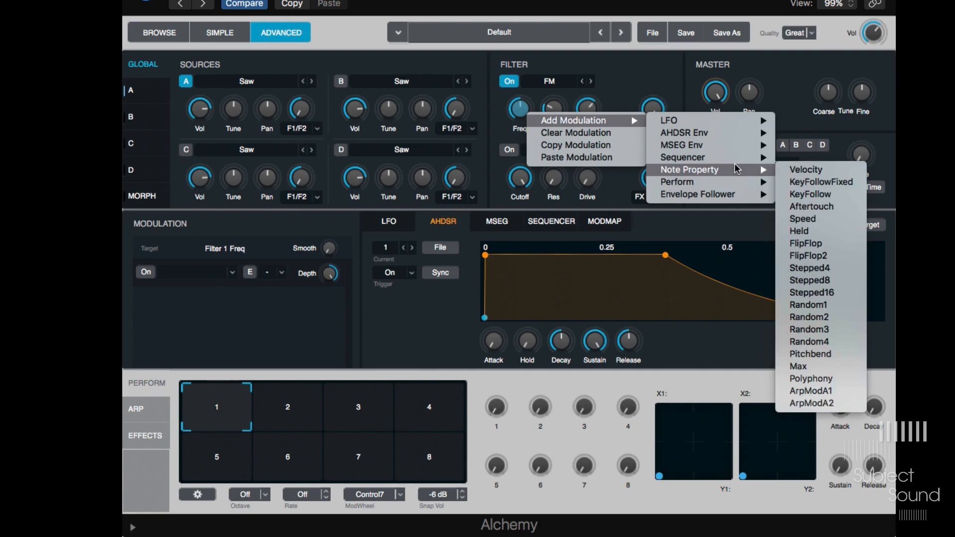
left_click(836, 193)
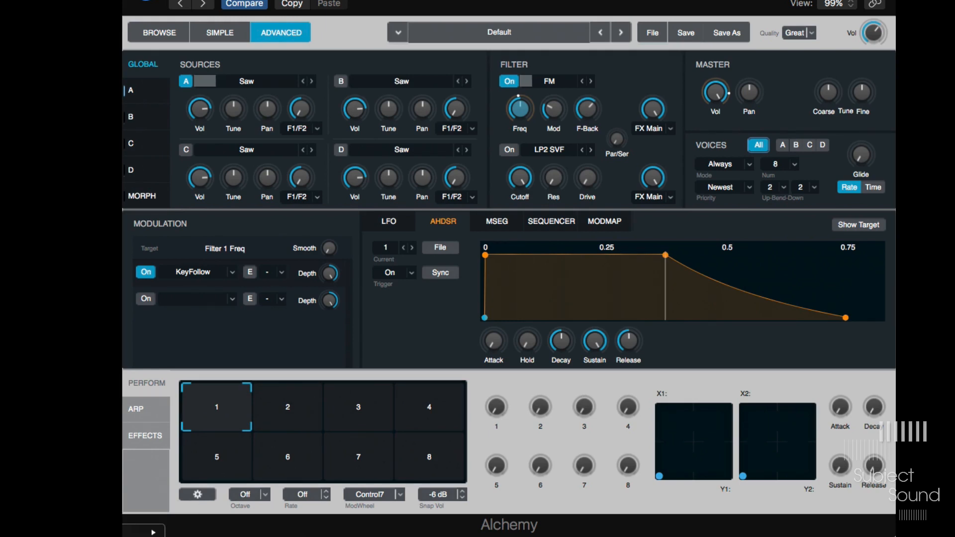
- Check the played note's pitch with the Tuner and compare it with the FM filter's frequency value
left_click_drag(135, 0, 294, 318)
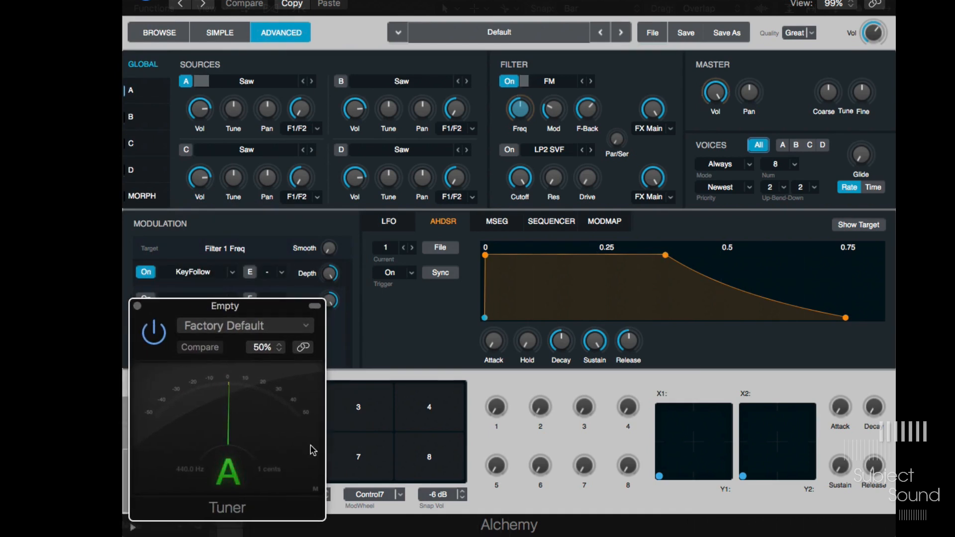
mouse_move(531, 104)
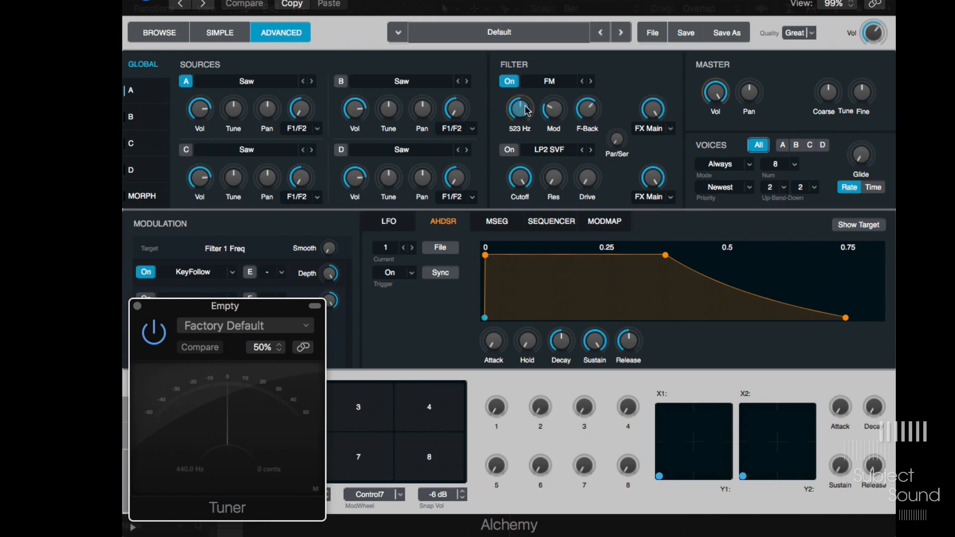
left_click(524, 113)
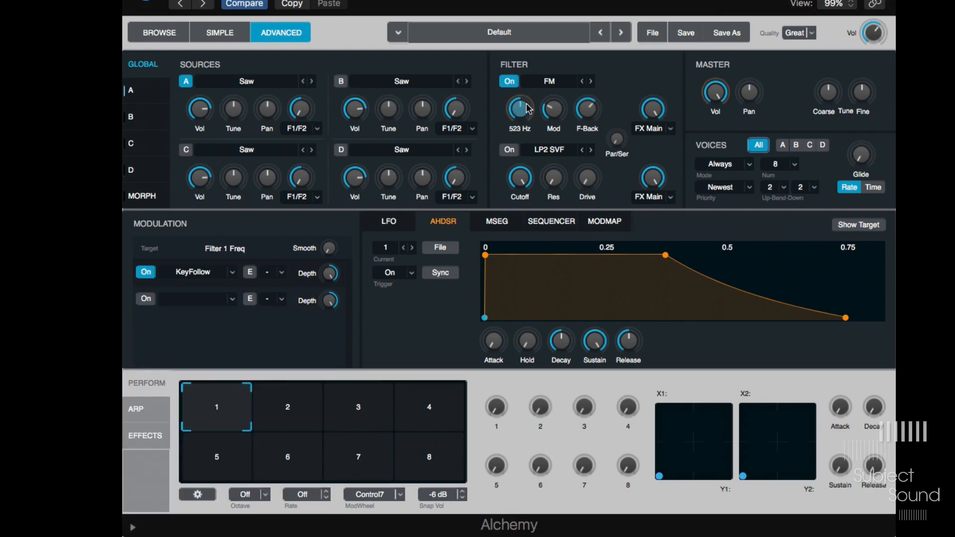
- Lower the FM filter's frequency in stages, first to 261 Hz and further down from there
left_click_drag(521, 103, 481, 265)
left_click_drag(523, 119, 516, 170)
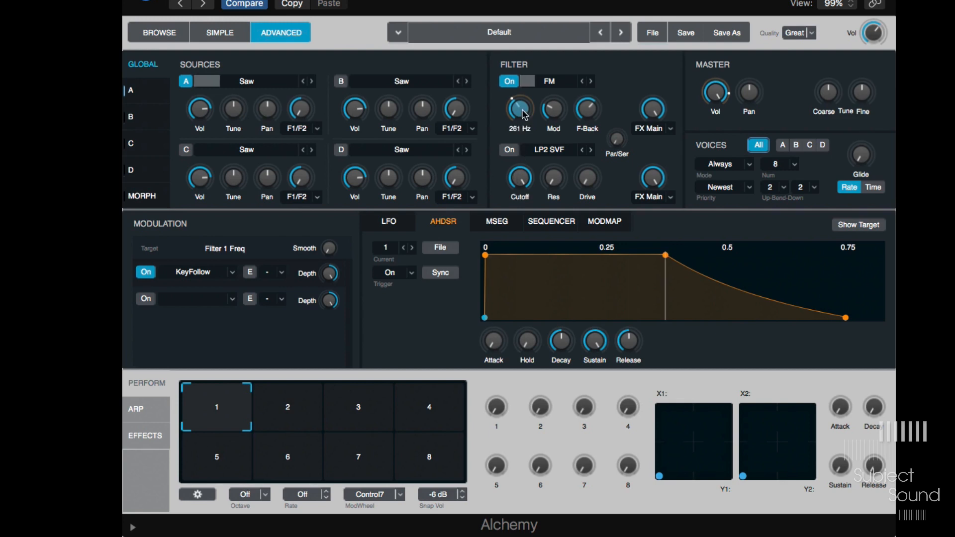
left_click_drag(523, 114, 496, 343)
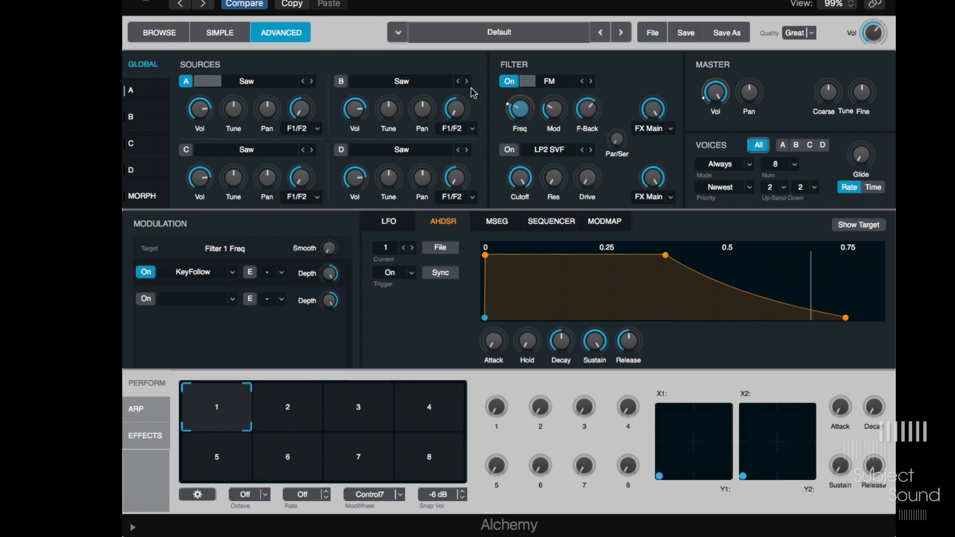
- Raise the FM filter's Mod amount to about 37% and fine-tune its F-Back
left_click(557, 102)
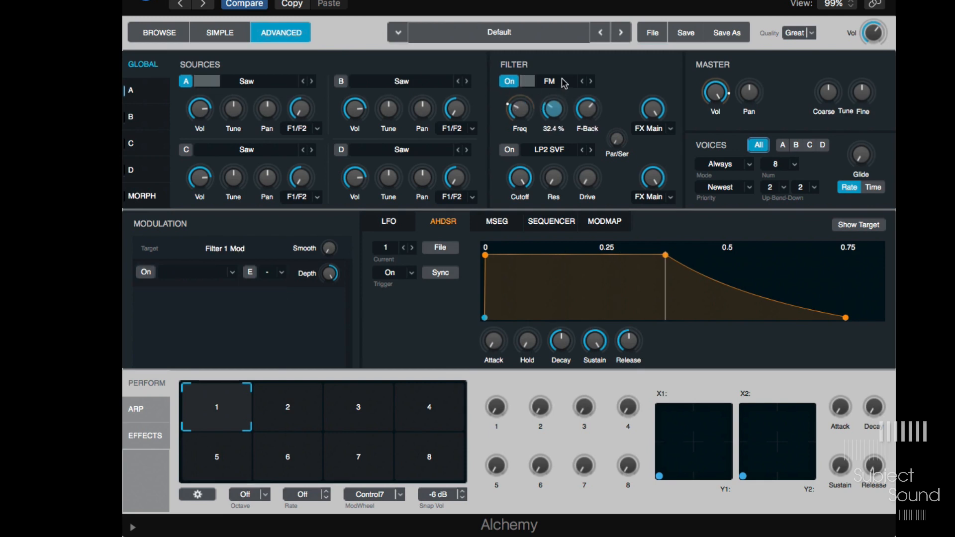
left_click(582, 111)
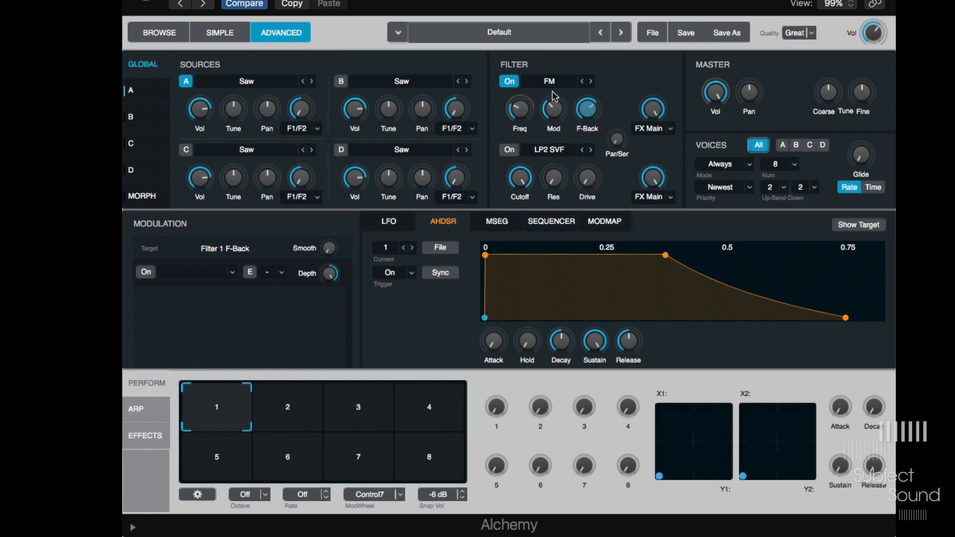
- Turn off tempo sync for LFO 1 and sweep its rate up and down
left_click(401, 224)
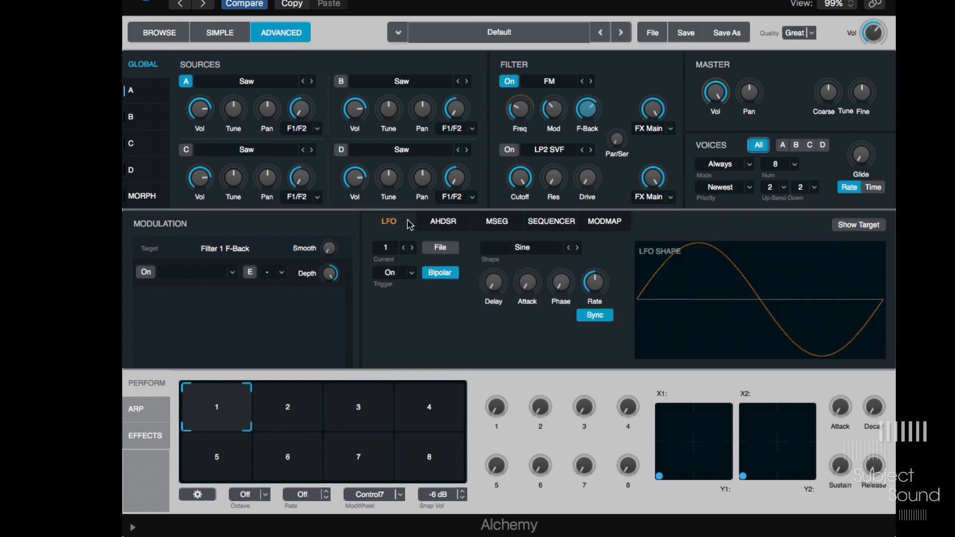
left_click(592, 320)
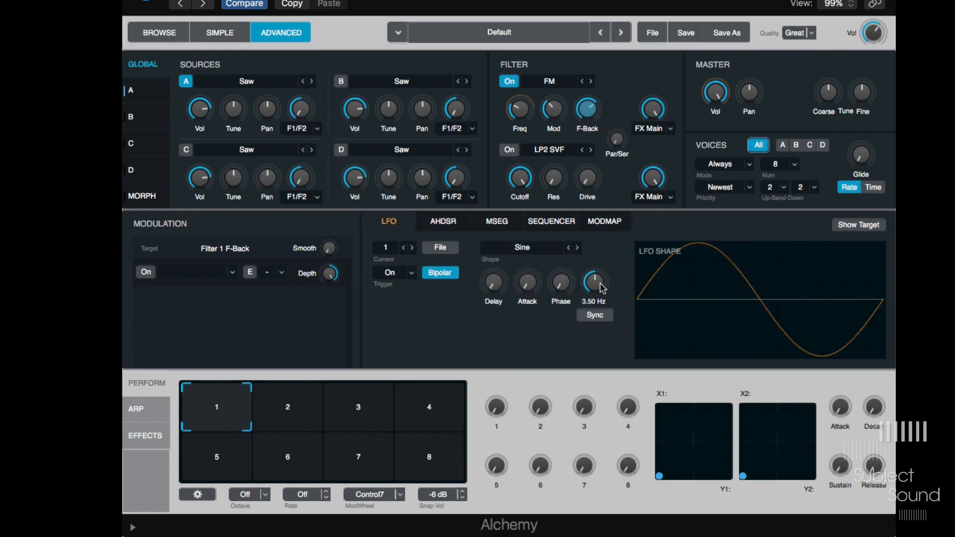
left_click_drag(600, 282, 612, 190)
left_click_drag(598, 289, 598, 328)
left_click_drag(599, 290, 600, 298)
left_click_drag(586, 374, 597, 319)
mouse_move(584, 178)
mouse_move(587, 110)
mouse_move(599, 285)
- Return the first global filter's type to LP2 SVF
left_click(519, 113)
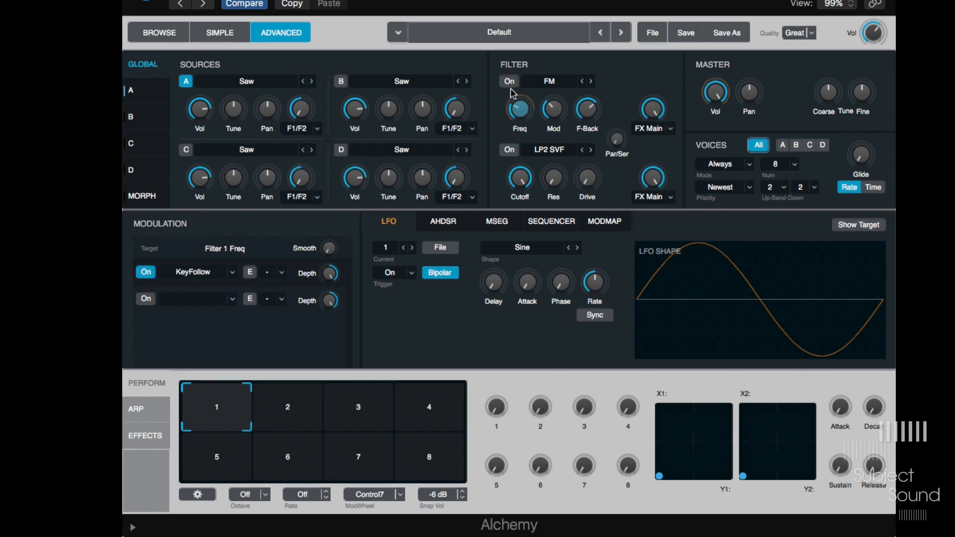
left_click(560, 82)
left_click(552, 99)
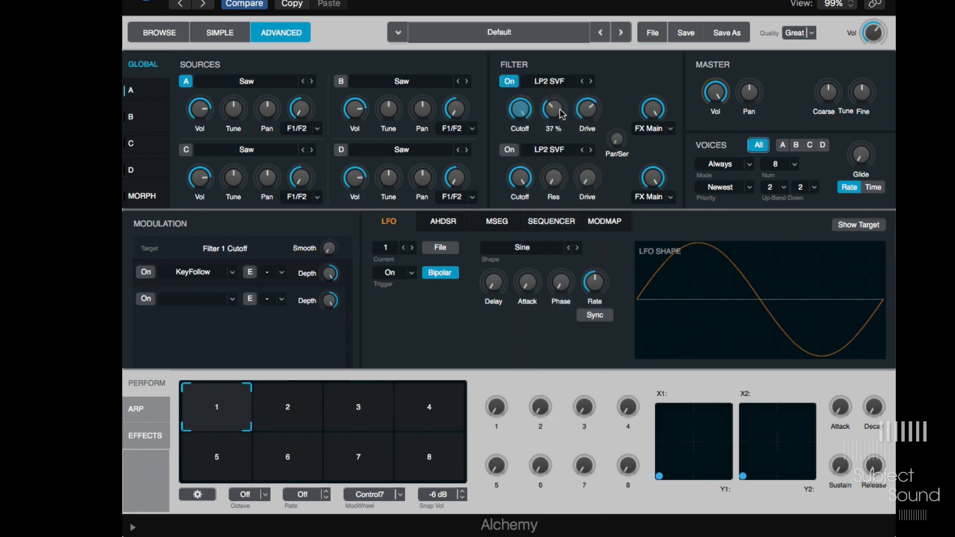
- Modulate source A's fine tuning with LFO 1 at a depth of about 32.1%
left_click(128, 91)
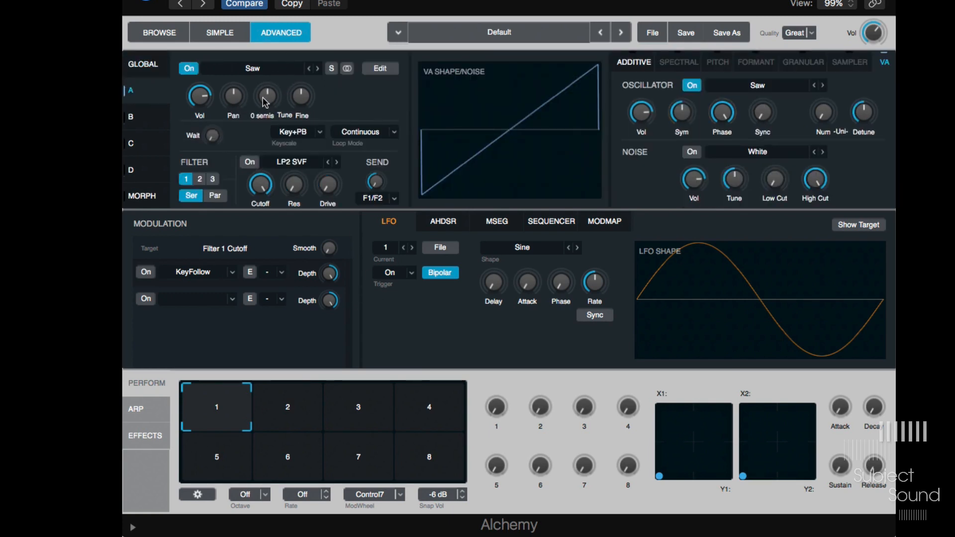
right_click(299, 100)
mouse_move(357, 112)
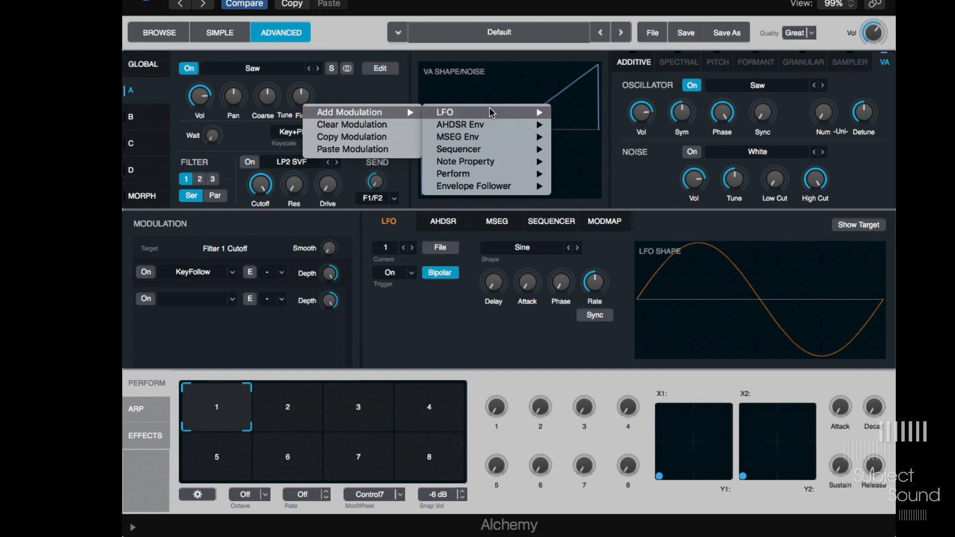
mouse_move(489, 110)
left_click(592, 113)
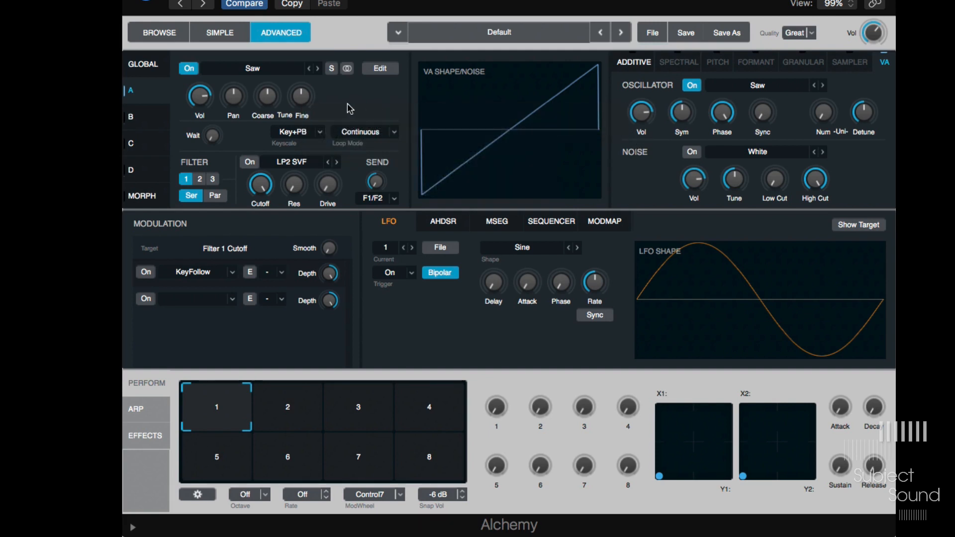
left_click_drag(336, 275, 333, 250)
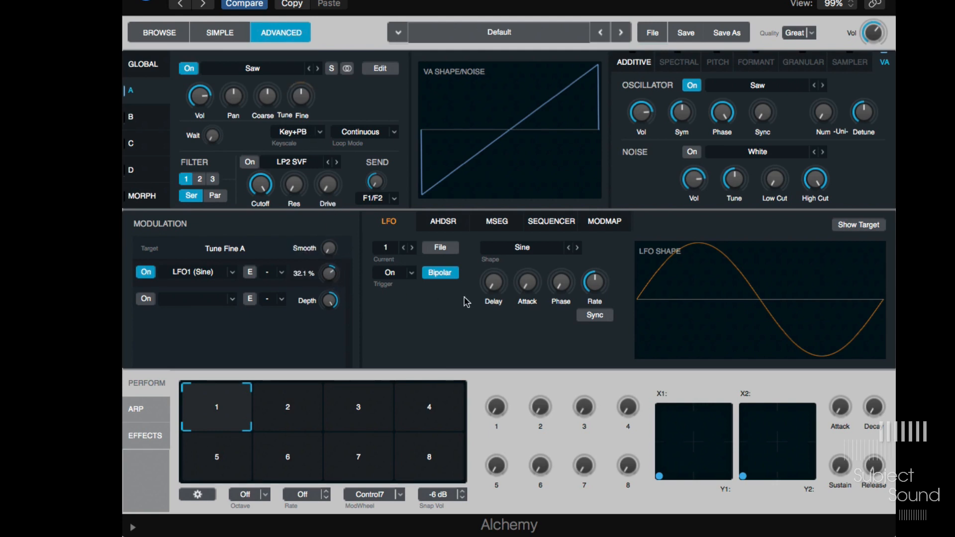
- Sweep LFO 1's rate between slow and fast settings, finishing at about 31 Hz or above
mouse_move(597, 298)
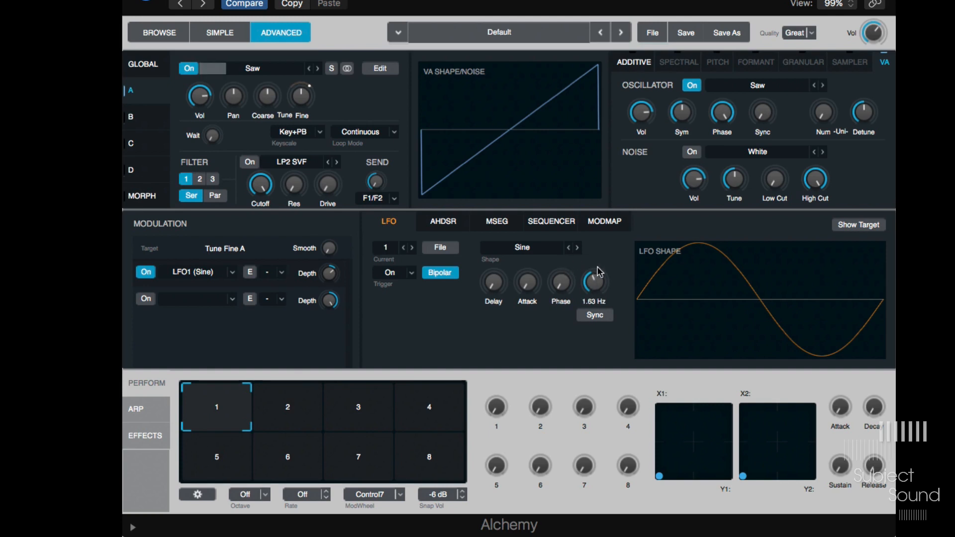
left_click_drag(597, 269, 597, 58)
mouse_move(331, 276)
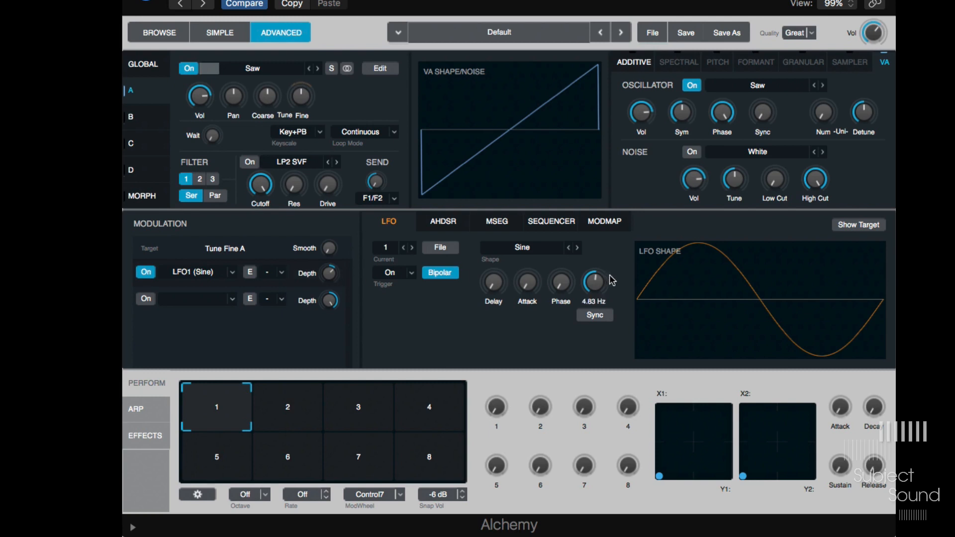
mouse_move(594, 288)
left_click_drag(592, 286, 603, 177)
left_click_drag(592, 276, 589, 354)
left_click_drag(601, 283, 596, 352)
left_click_drag(591, 292, 634, 72)
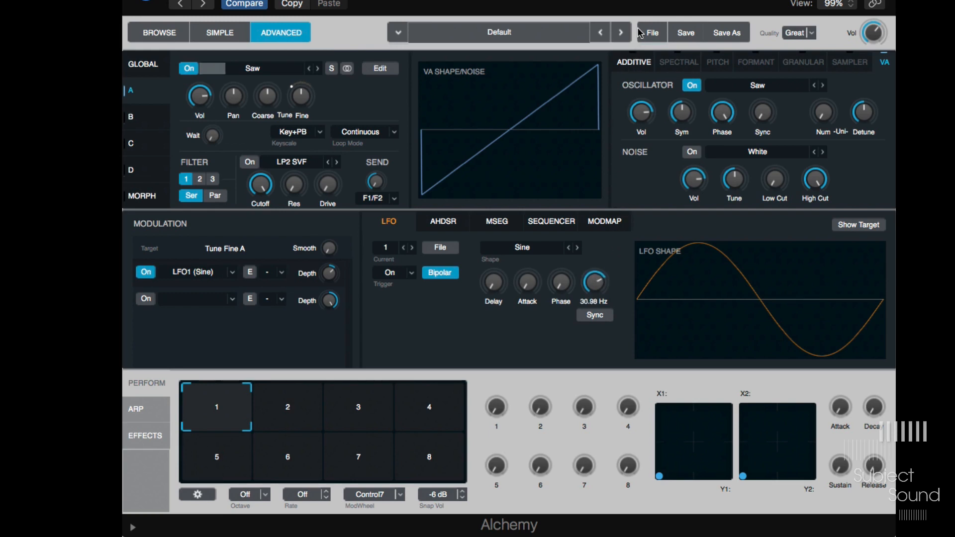
left_click_drag(640, 33, 642, 1)
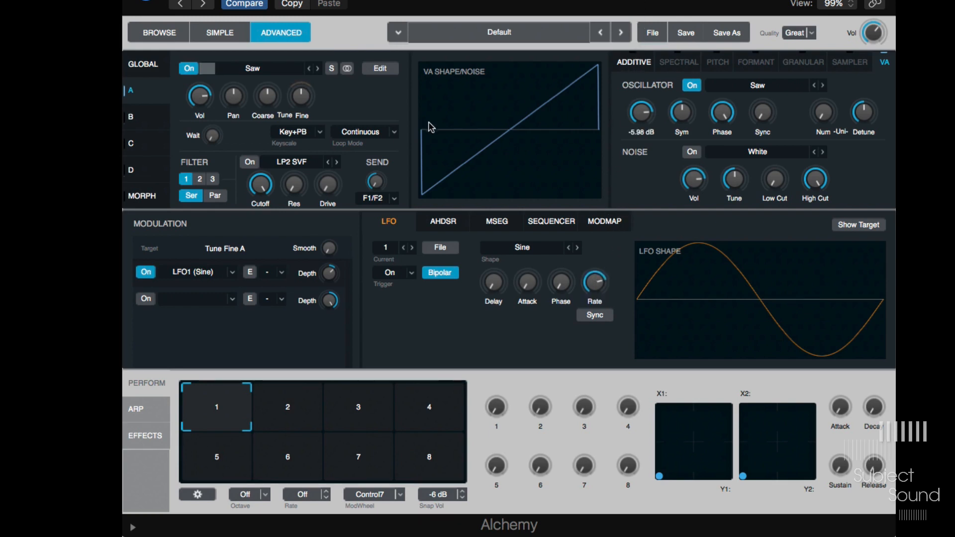
- Clear the modulation from source A's fine tuning
right_click(297, 102)
left_click(347, 122)
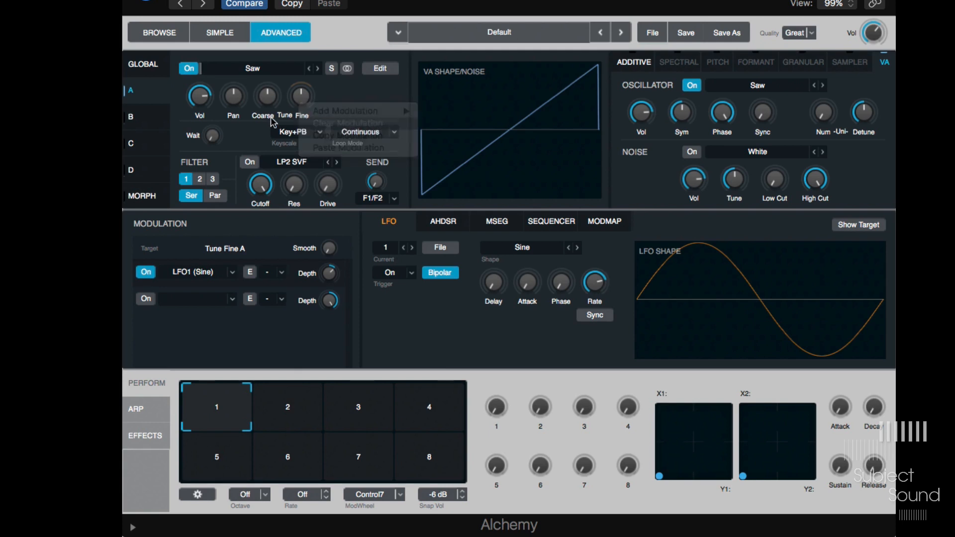
- Add LFO 1 (Sine) as a modulator of source A's coarse tuning
left_click(267, 102)
right_click(267, 101)
mouse_move(318, 110)
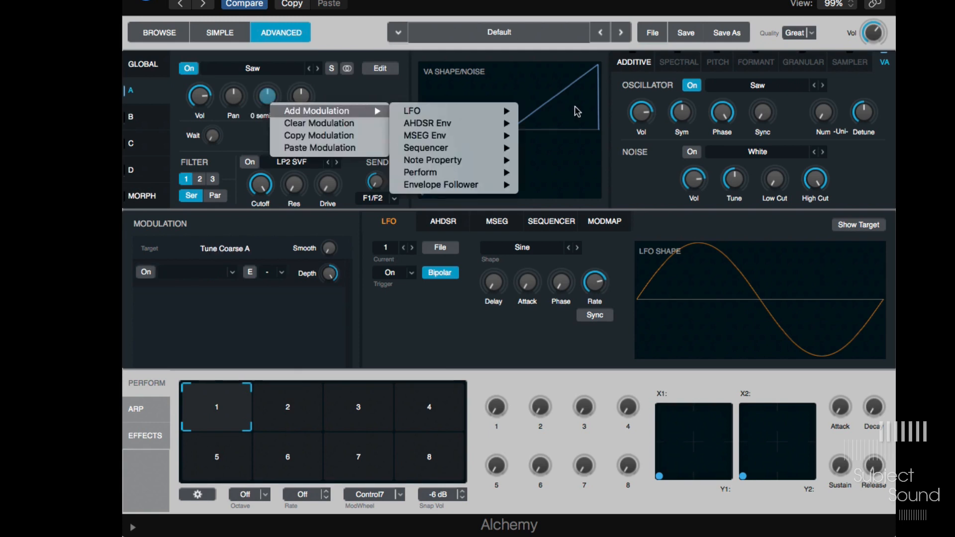
mouse_move(485, 171)
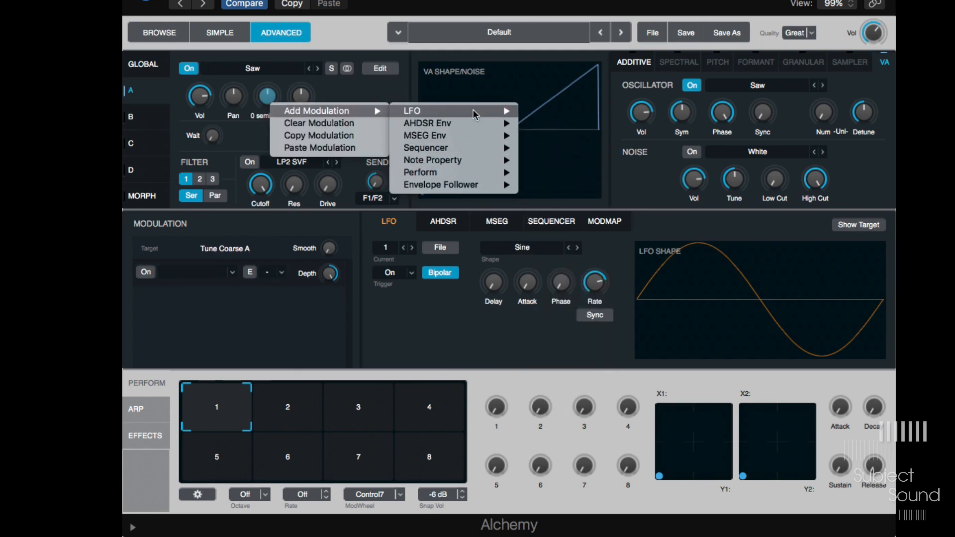
mouse_move(475, 112)
left_click(550, 113)
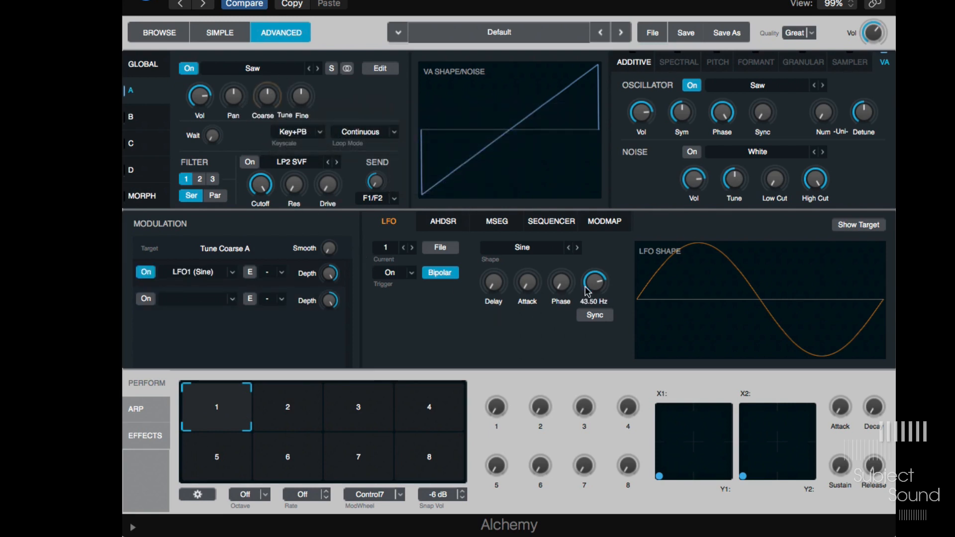
- Sweep LFO 1's rate between slow and audio-rate settings while it modulates source A's coarse tuning
mouse_move(600, 284)
left_click_drag(593, 288, 580, 405)
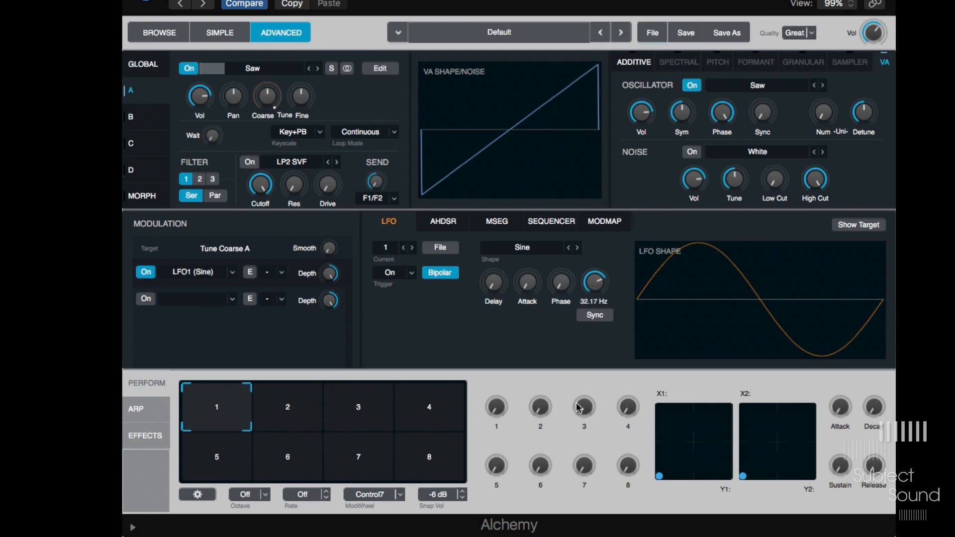
left_click_drag(607, 284, 584, 485)
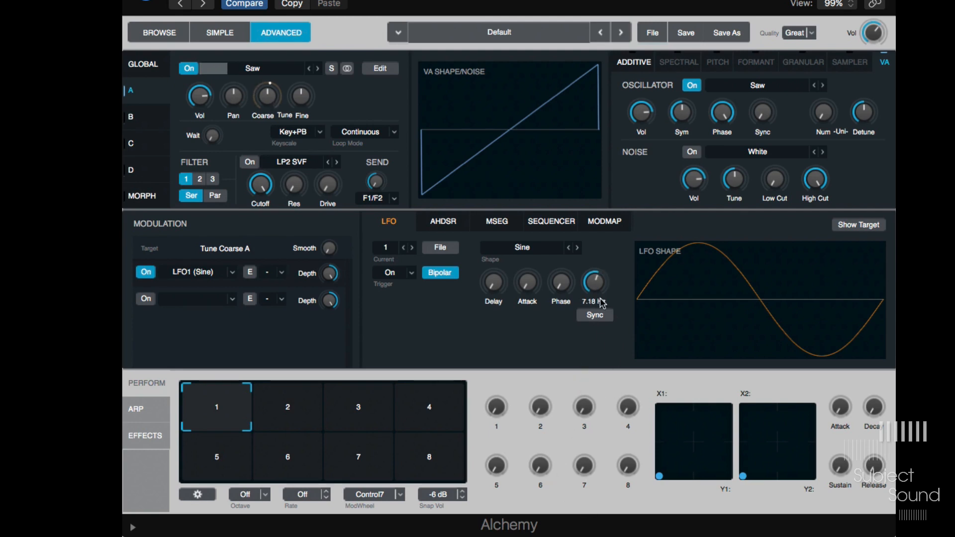
mouse_move(605, 269)
left_mouse_down()
mouse_move(624, 199)
mouse_move(613, 296)
mouse_move(619, 181)
mouse_move(601, 289)
mouse_move(615, 180)
mouse_move(597, 285)
mouse_move(616, 224)
mouse_move(608, 283)
mouse_move(593, 285)
mouse_move(608, 253)
mouse_move(601, 288)
mouse_move(620, 215)
mouse_move(644, 64)
mouse_move(594, 282)
left_mouse_up()
left_click_drag(602, 200, 601, 263)
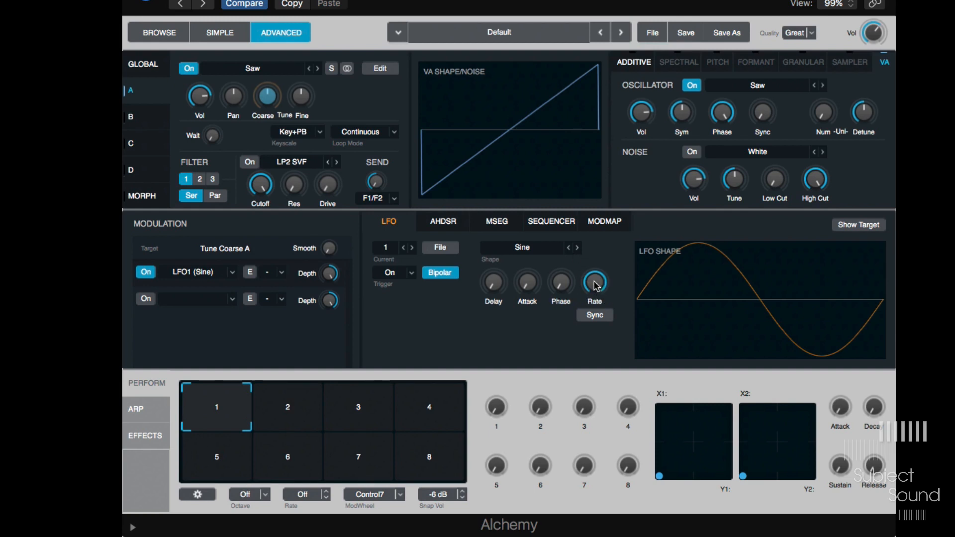
left_click_drag(593, 282, 606, 330)
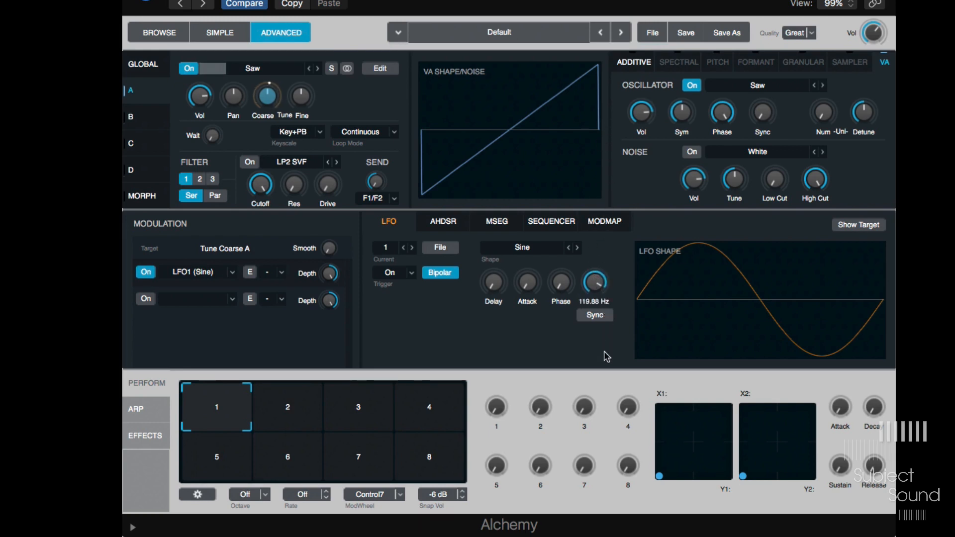
left_click_drag(598, 371, 595, 372)
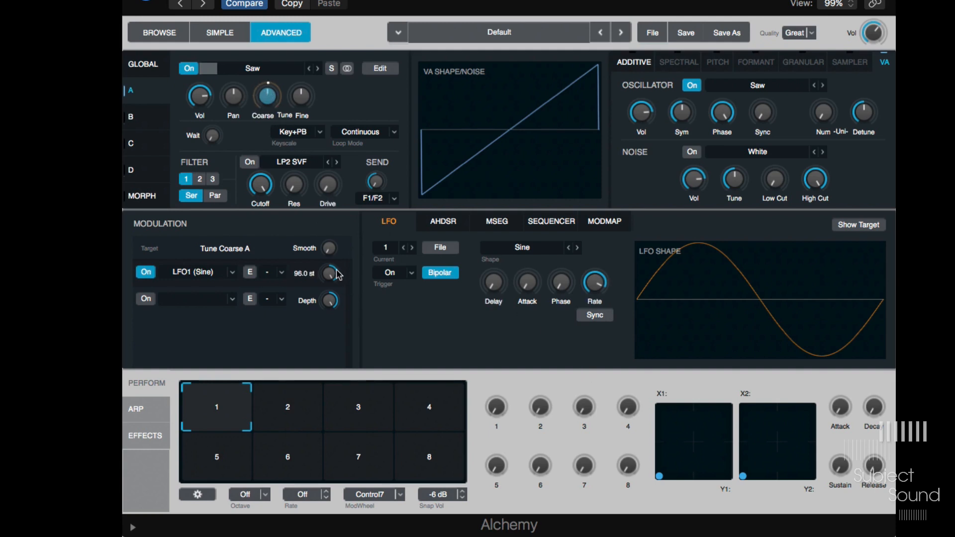
- Reduce LFO 1's modulation depth on the coarse tuning, raise its rate to 220 Hz, and bring it down to about 199.76 Hz
mouse_move(330, 300)
left_mouse_down()
mouse_move(332, 319)
mouse_move(334, 277)
mouse_move(331, 287)
left_mouse_up()
left_click_drag(590, 291, 684, 4)
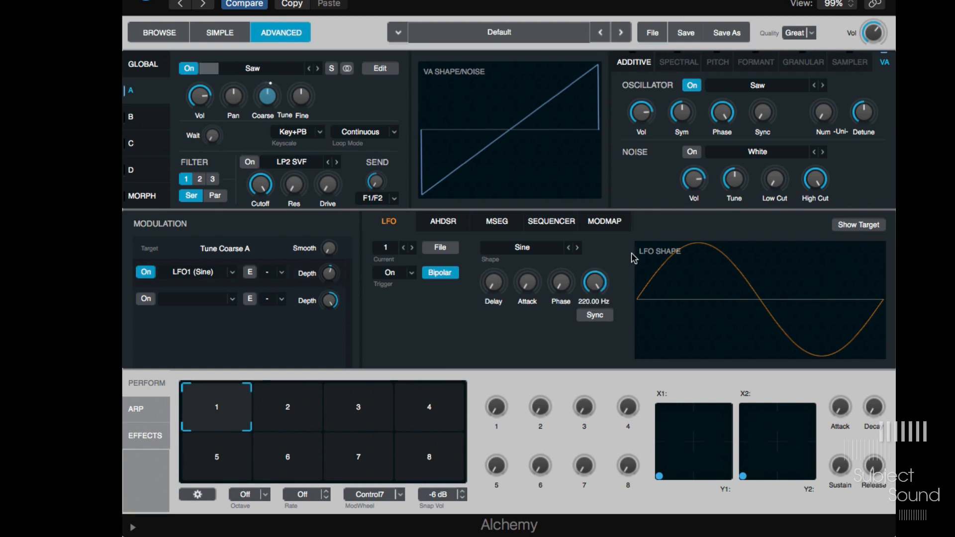
left_click_drag(608, 291, 607, 330)
- Clear the modulation from source A's coarse tuning
right_click(259, 98)
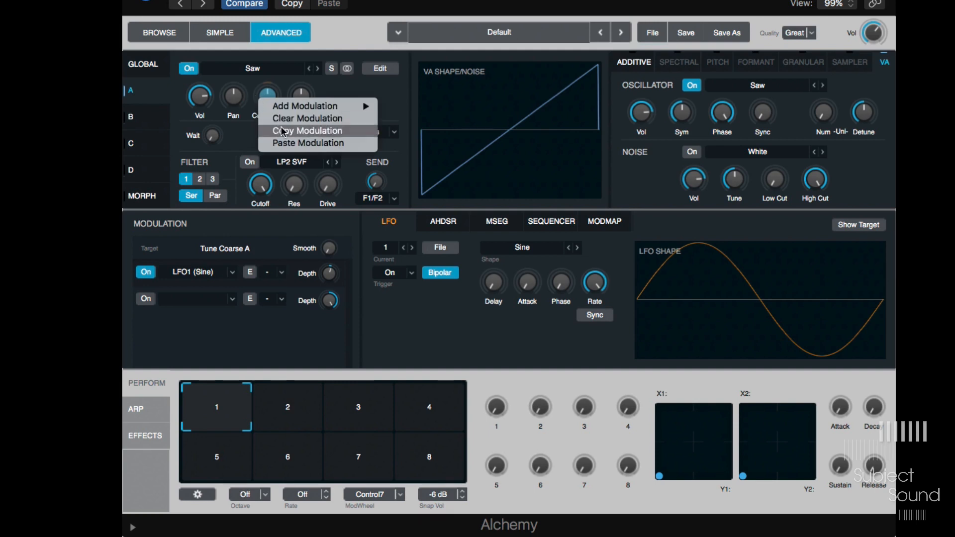
left_click(286, 120)
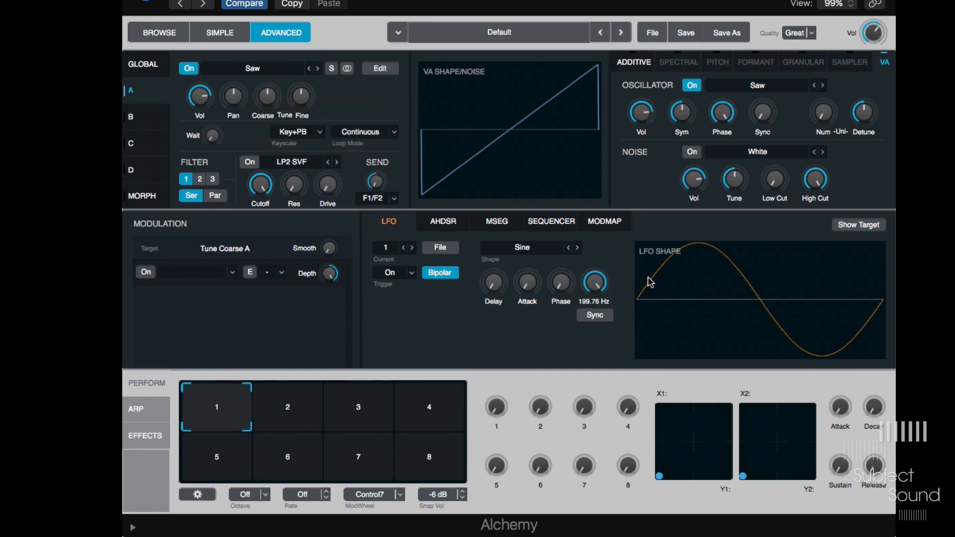
- Turn the first global filter's drive fully down and set its resonance to 0%
left_click(143, 65)
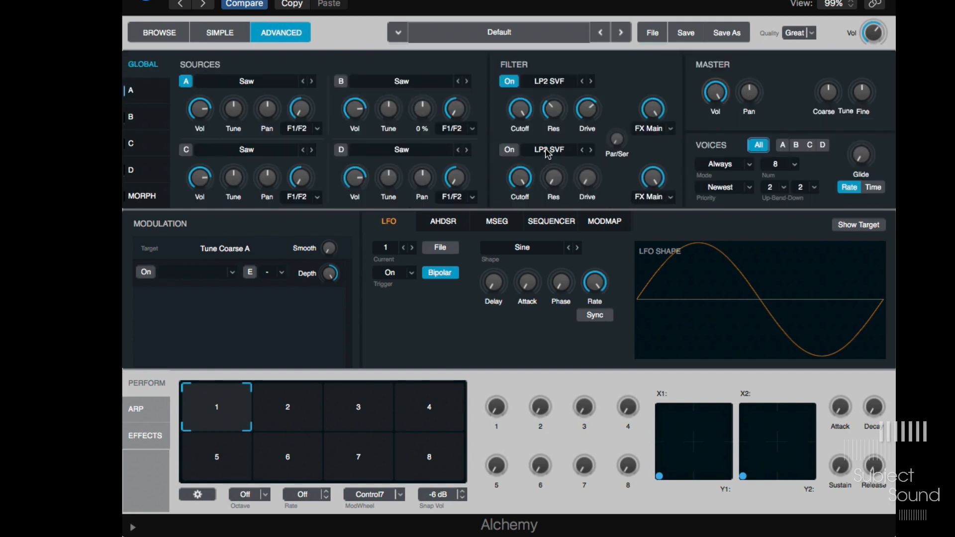
left_click(587, 108)
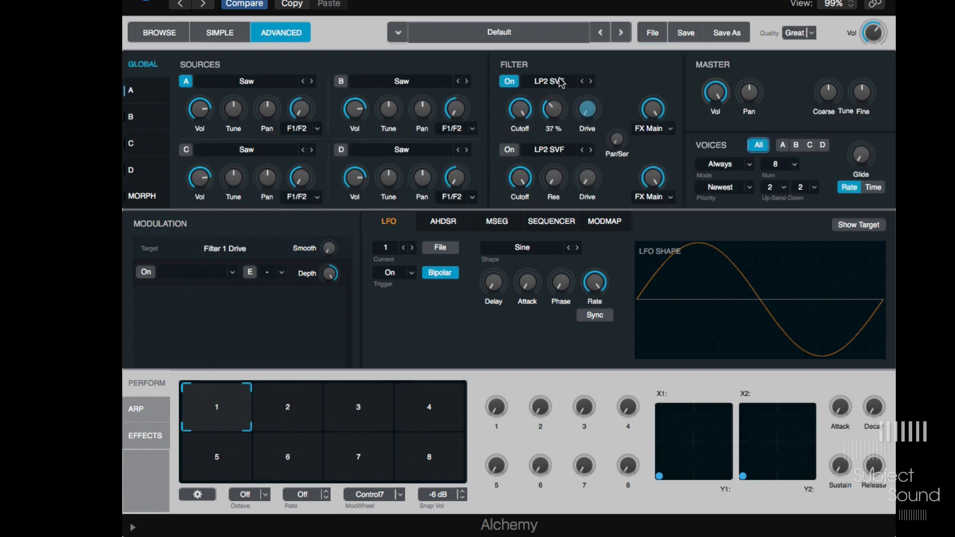
left_click(553, 108)
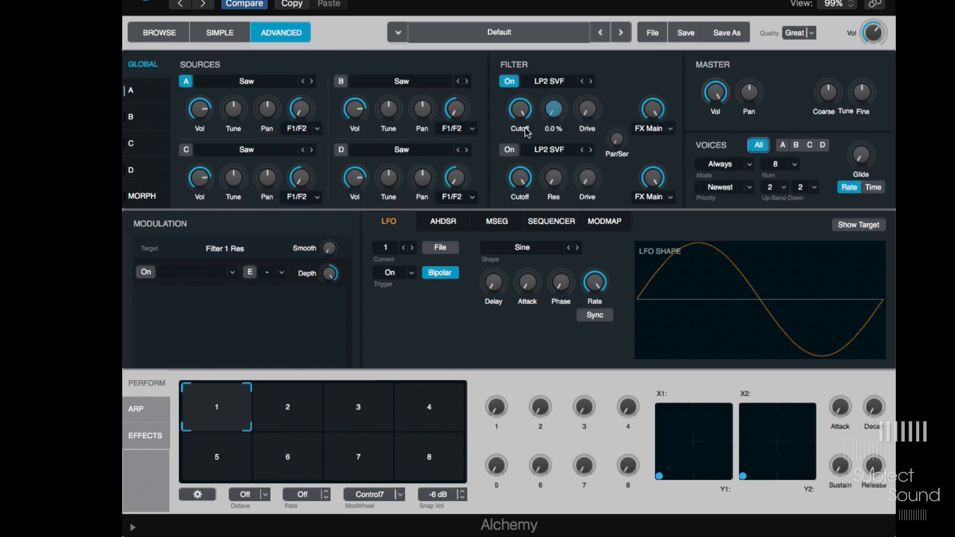
- Add LFO 1 (Sine) as a modulator of the first global filter's cutoff and lower the cutoff to 16 Hz
left_click(528, 109)
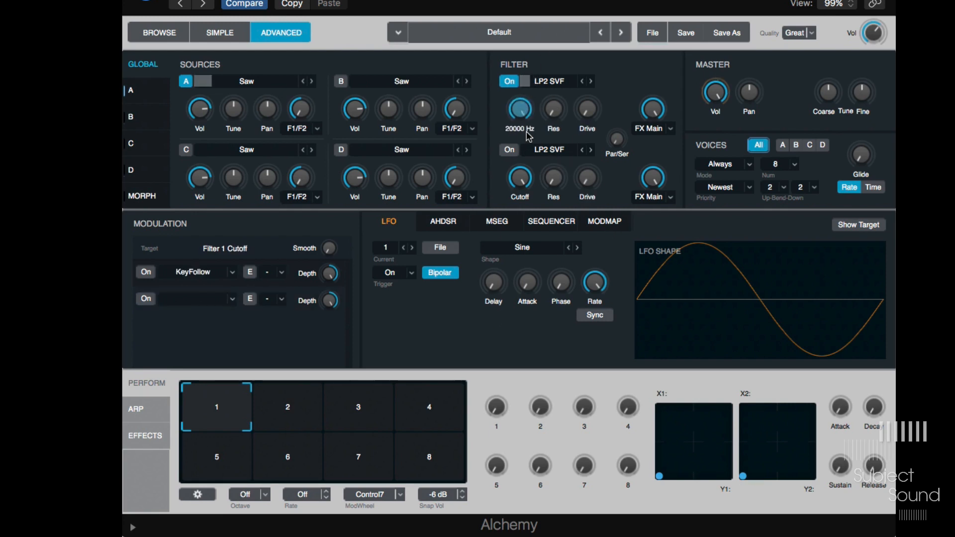
right_click(519, 110)
mouse_move(596, 124)
mouse_move(719, 125)
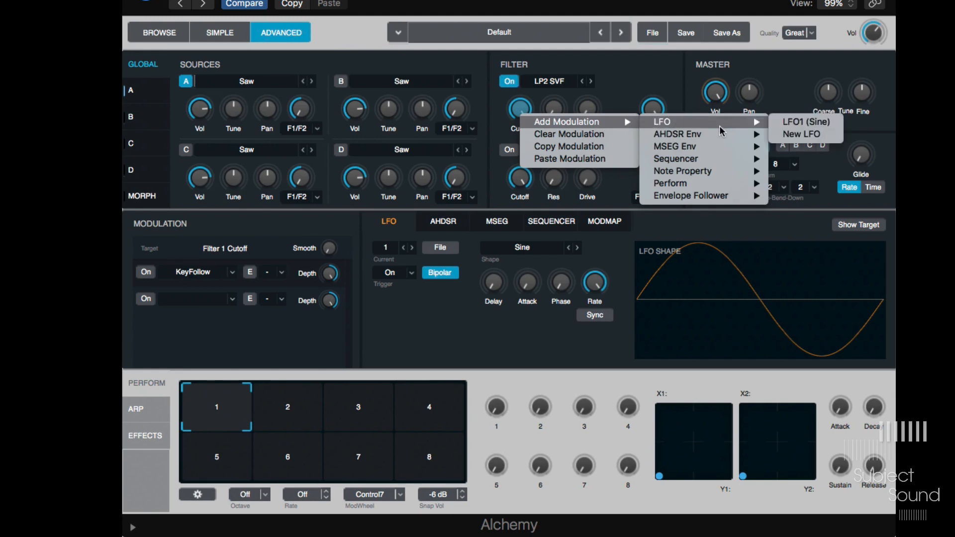
left_click(807, 125)
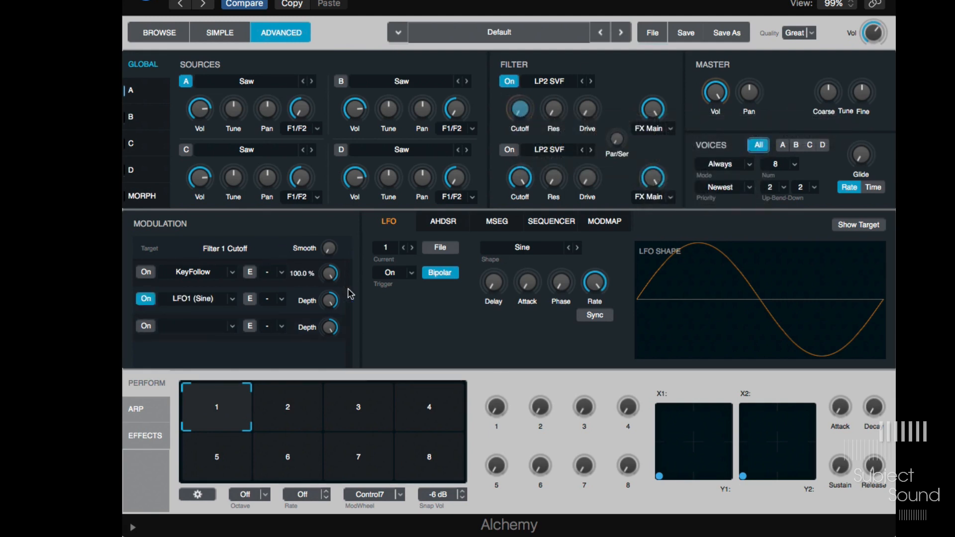
- Turn off LFO 1's bipolar mode and slow its rate to about 2.81 Hz
left_click(447, 275)
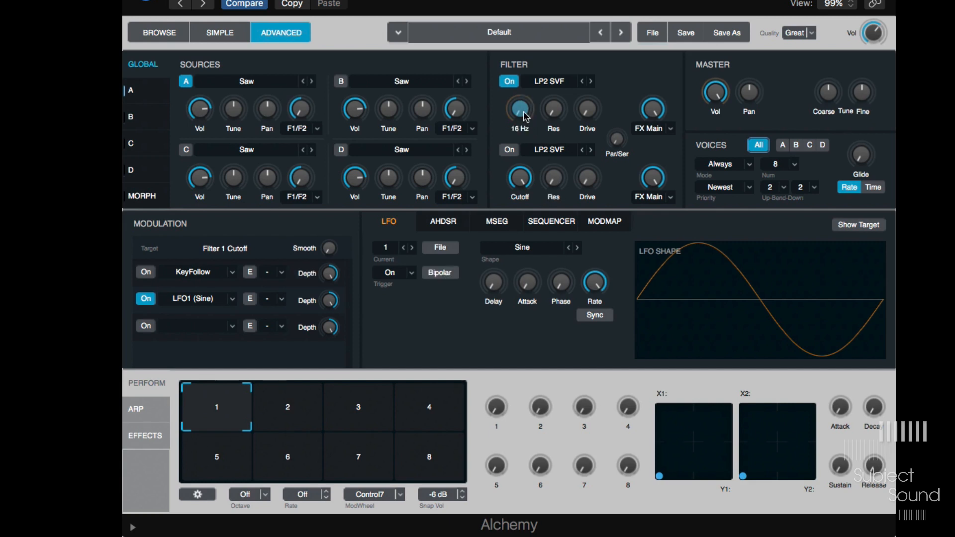
left_click_drag(594, 289, 595, 313)
mouse_move(534, 109)
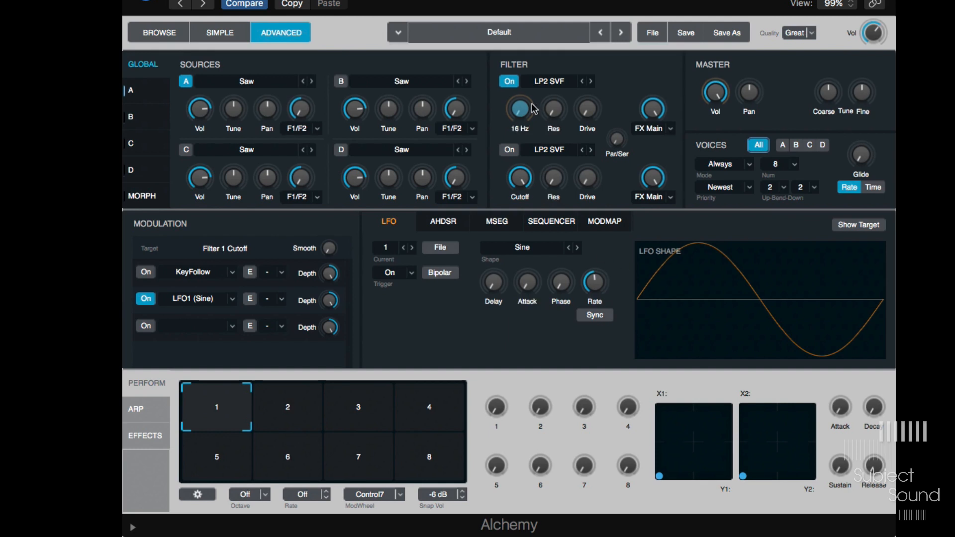
- Raise the first global filter's drive slightly and sweep LFO 1's rate up into the audio range, reaching about 206 Hz
left_click(587, 107)
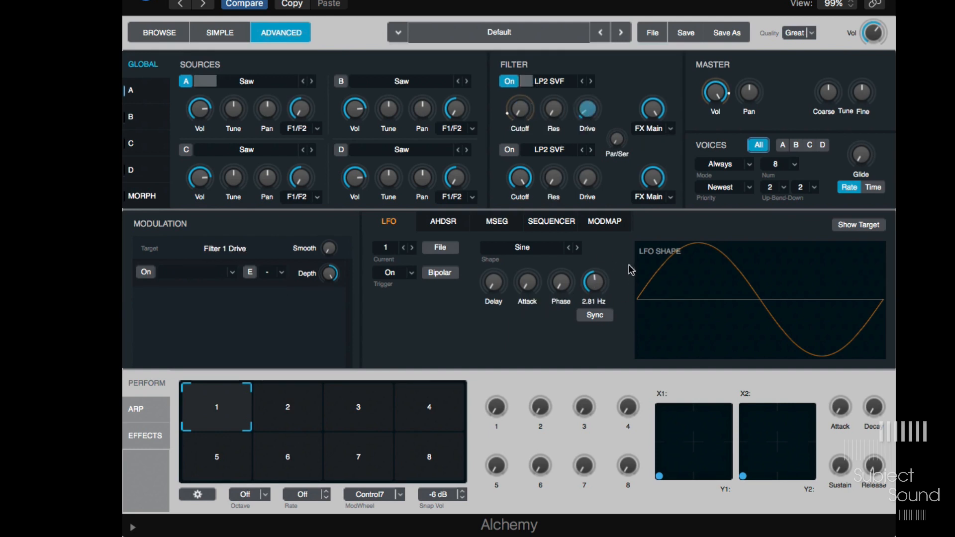
left_click_drag(594, 295, 611, 299)
left_click_drag(632, 135, 632, 123)
left_click_drag(617, 191, 617, 189)
left_click_drag(603, 235, 618, 184)
left_click_drag(593, 292, 649, 128)
left_click_drag(596, 297, 614, 222)
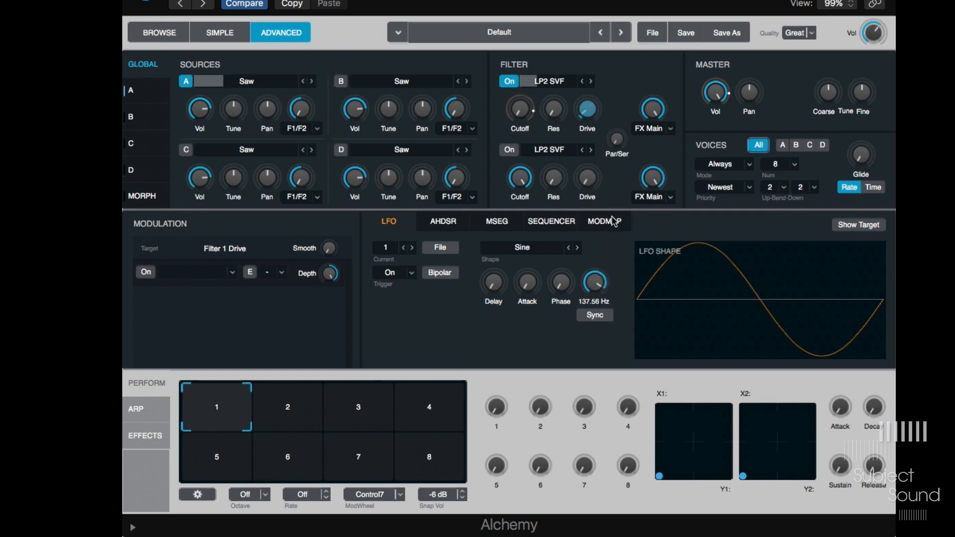
left_click_drag(595, 283, 616, 221)
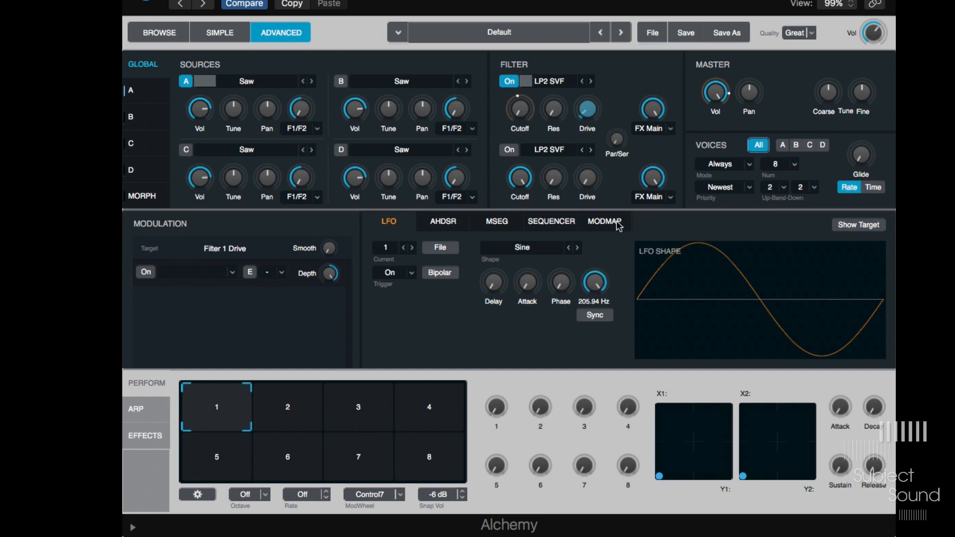
left_click_drag(599, 284, 592, 334)
- Lower source A's coarse tuning to -36 semitones and raise its VA oscillator sync to 48 semitones
left_click(140, 94)
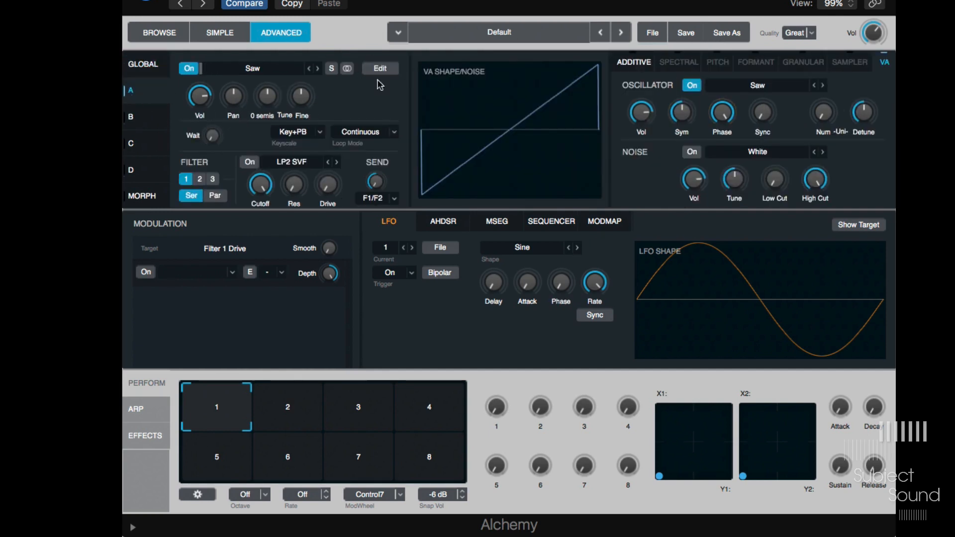
left_click(151, 70)
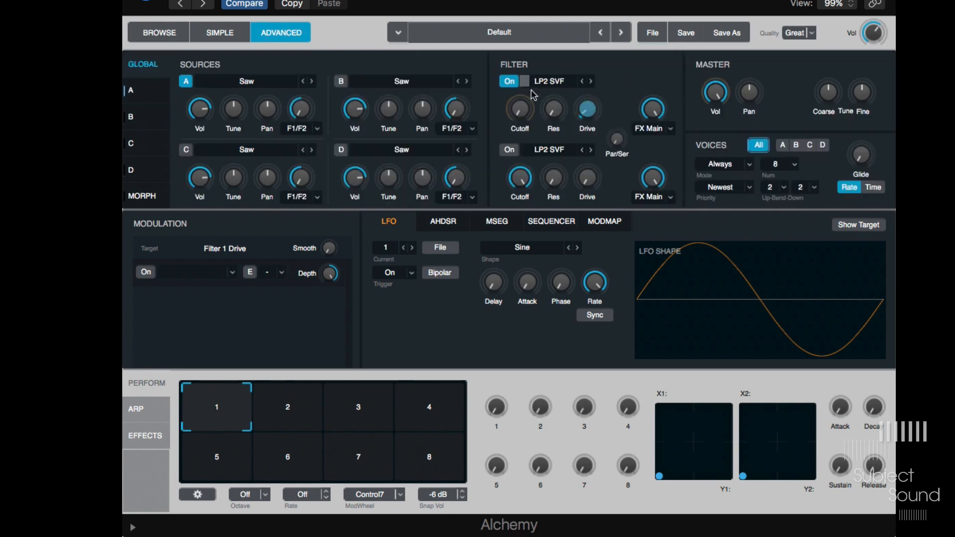
left_click(146, 95)
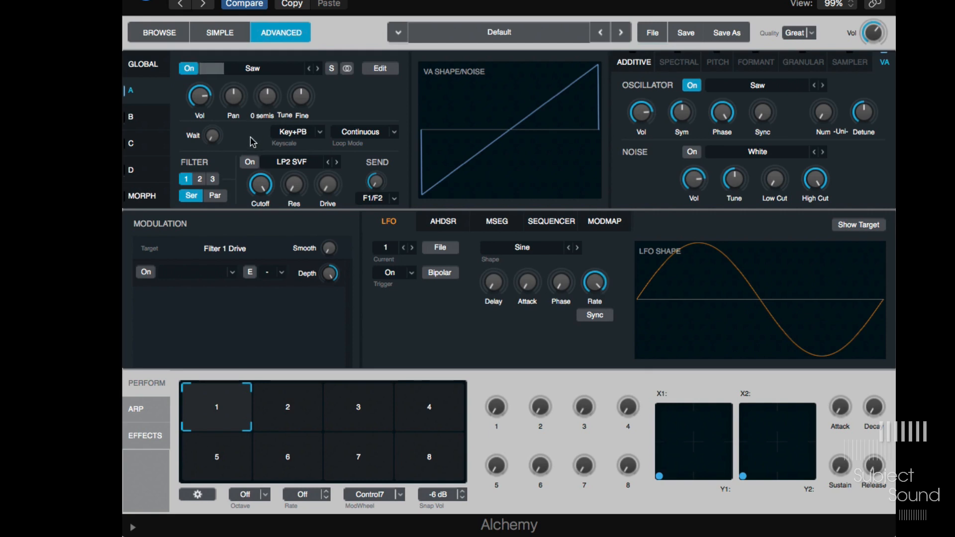
left_click_drag(266, 96, 256, 105)
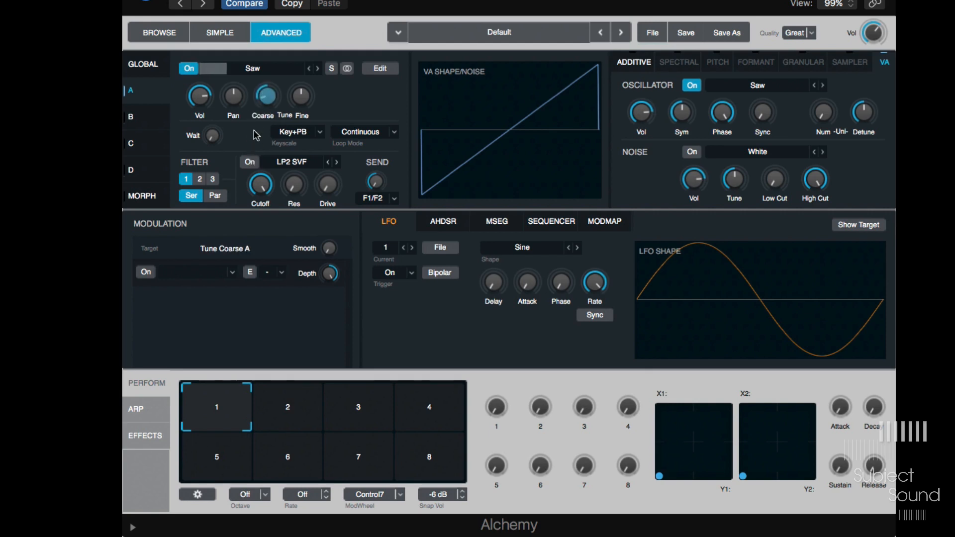
left_click_drag(267, 100, 266, 95)
left_click_drag(268, 264, 259, 220)
left_click_drag(768, 119, 791, 58)
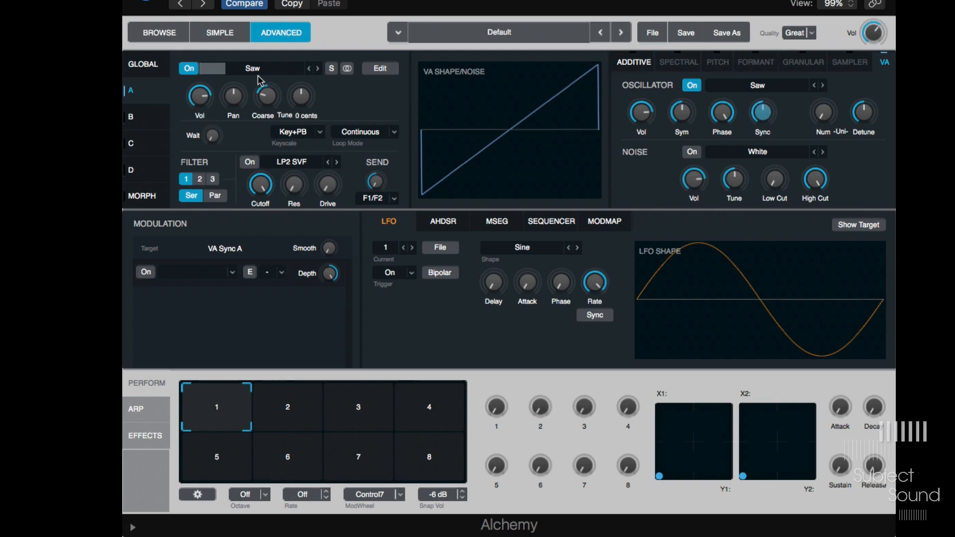
left_click(266, 95)
left_click(760, 117)
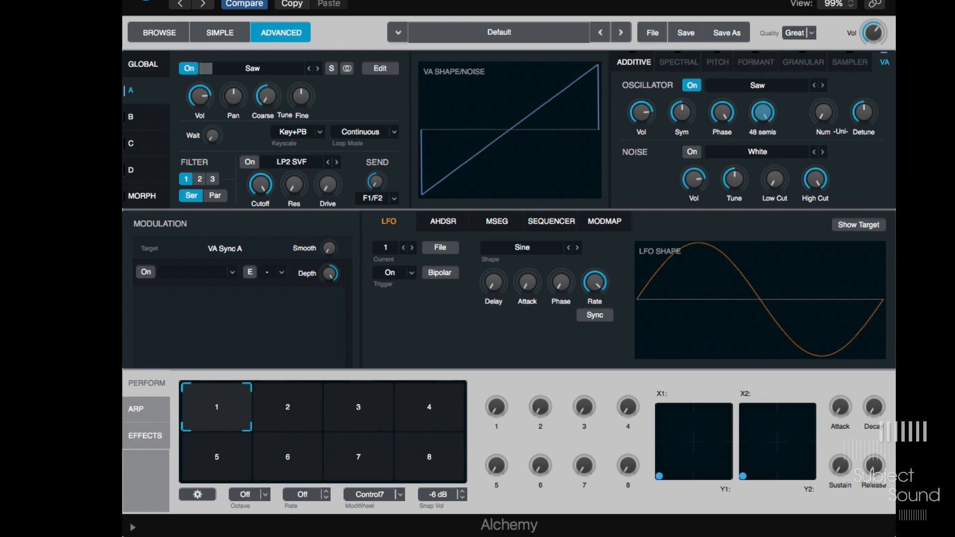
left_click(266, 96)
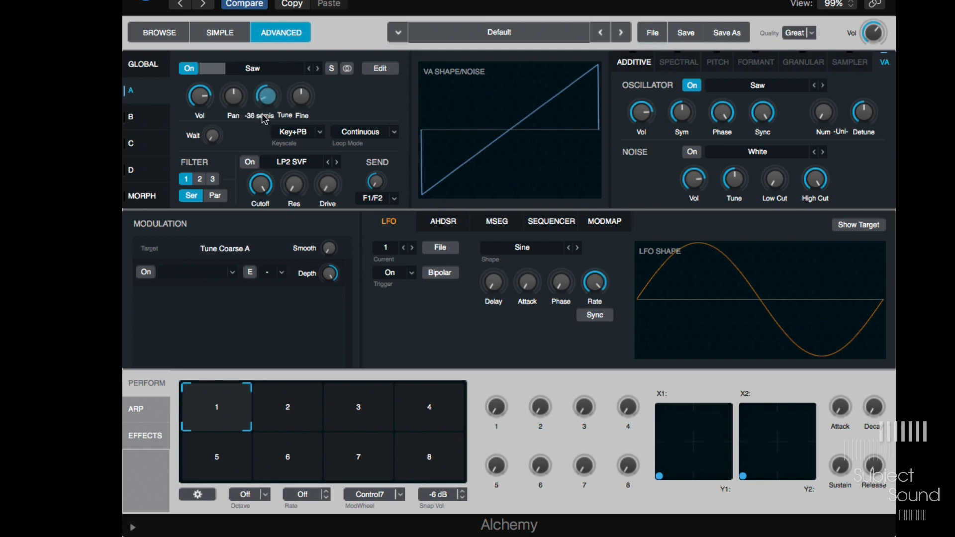
- Set the first global filter's drive to about 48% and raise its resonance
left_click(145, 67)
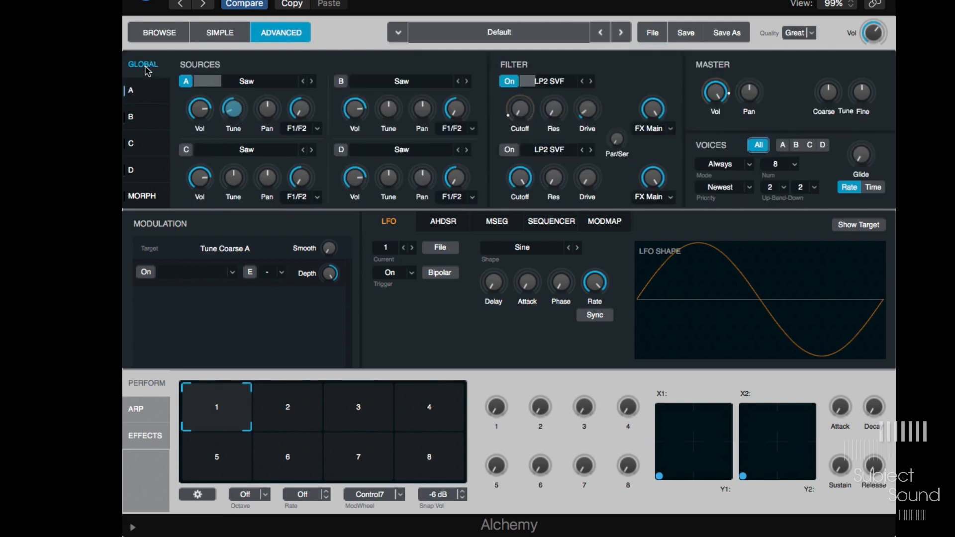
left_click(587, 108)
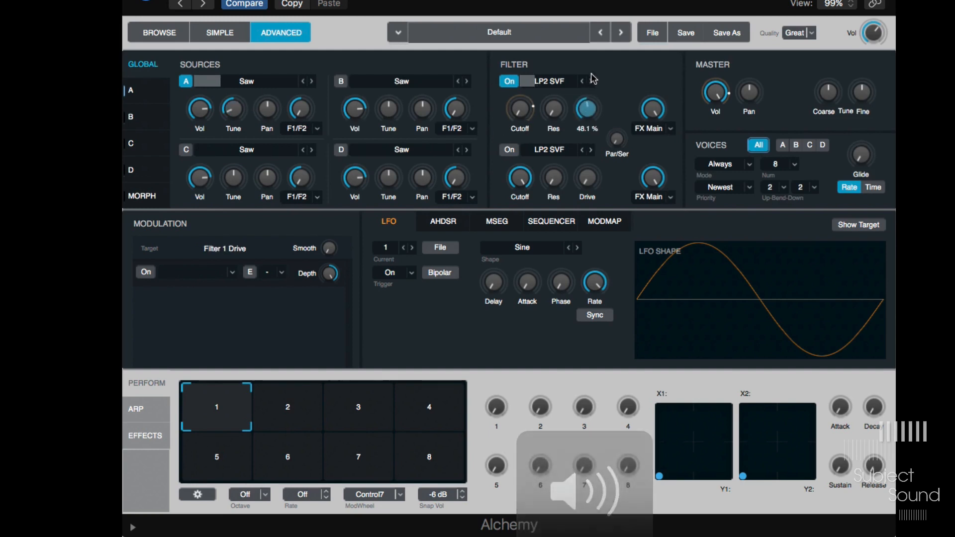
left_click(552, 108)
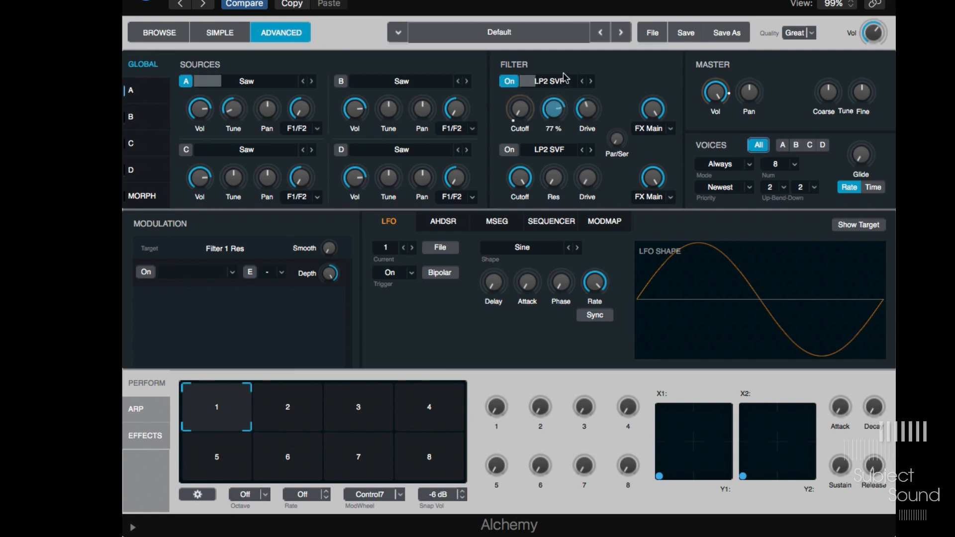
- Cycle the first global filter's type through LP2 XP, LP2 MG and LP2 K20, and switch it to HP2 SVF and HP2 XP
left_click(587, 83)
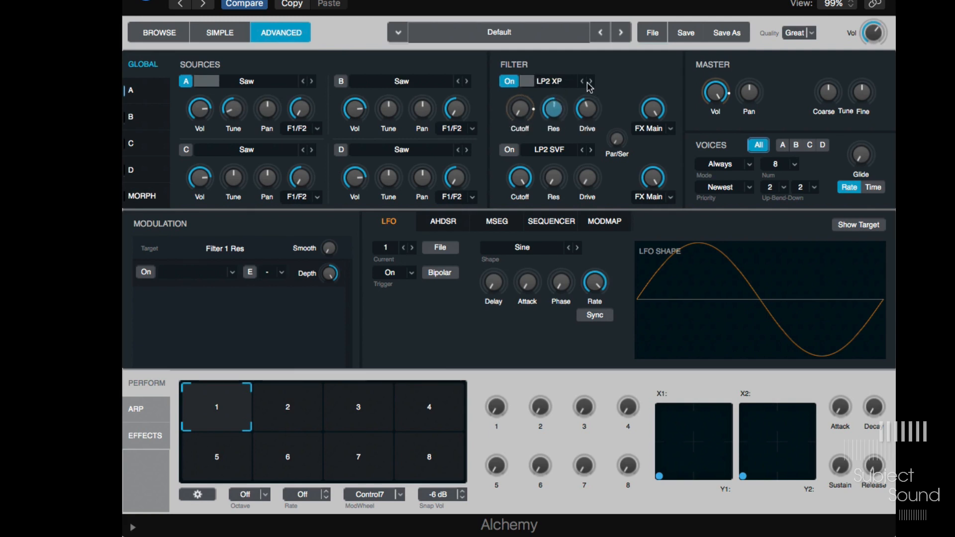
left_click(587, 83)
left_click(587, 83)
left_click(550, 82)
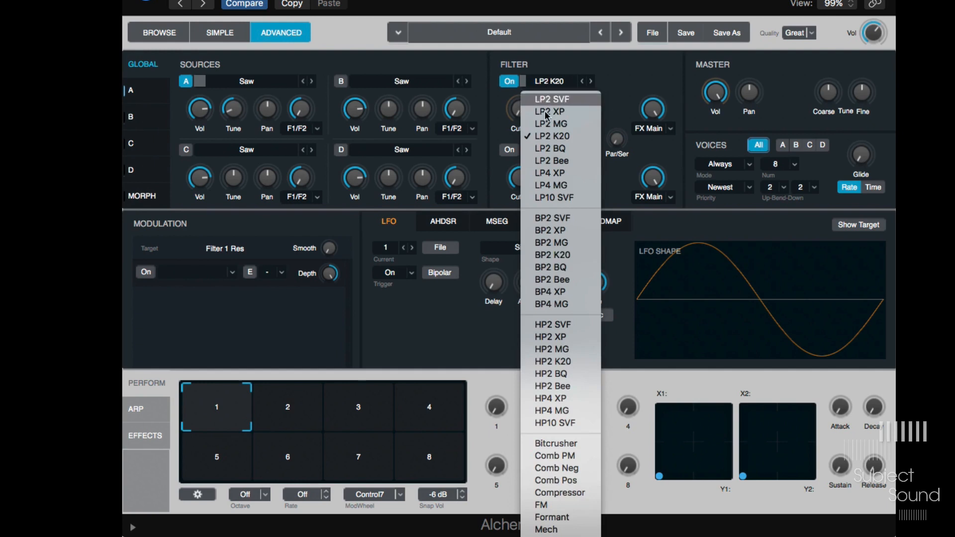
left_click(578, 324)
left_click(592, 82)
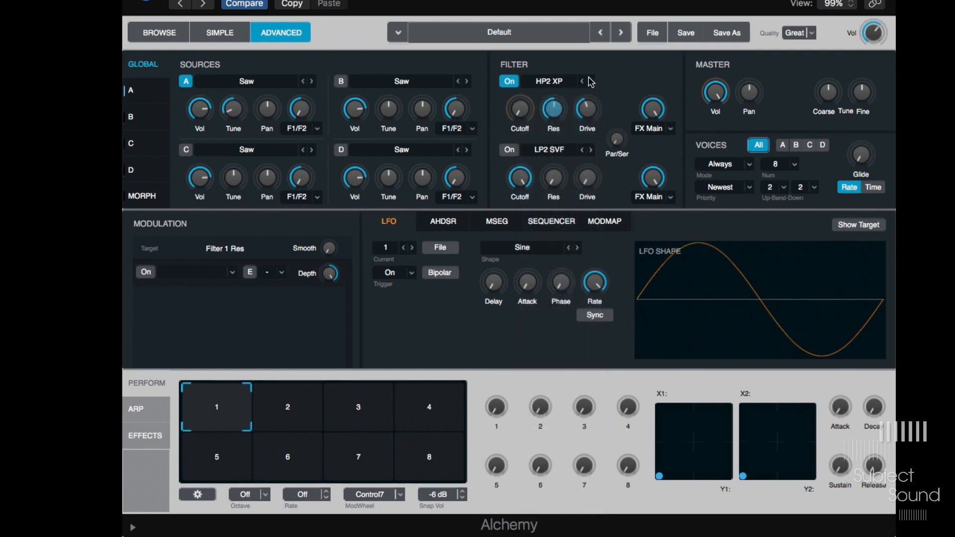
- Adjust the first global filter's drive, try the HP2 MG type, and switch the filter to FM
left_click(589, 110)
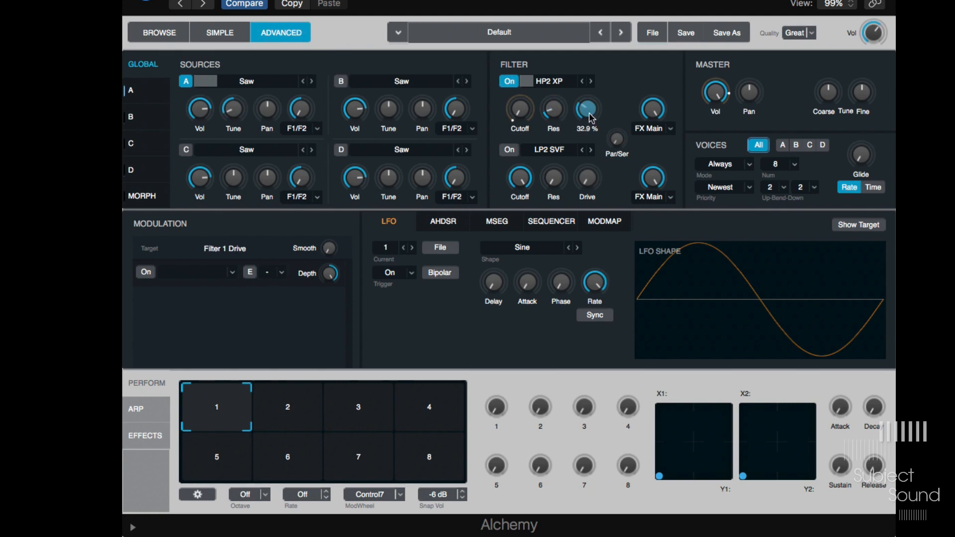
left_click(591, 81)
left_click(558, 82)
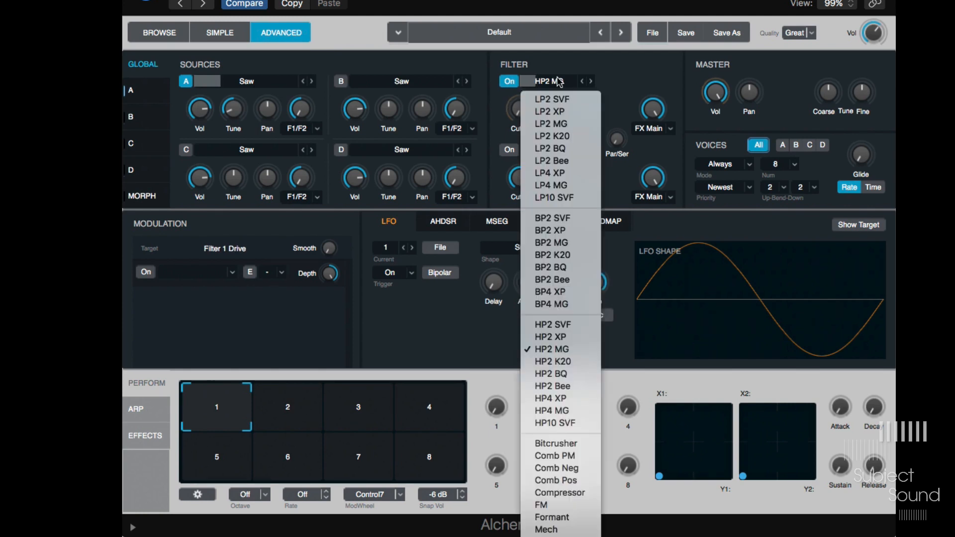
left_click(549, 507)
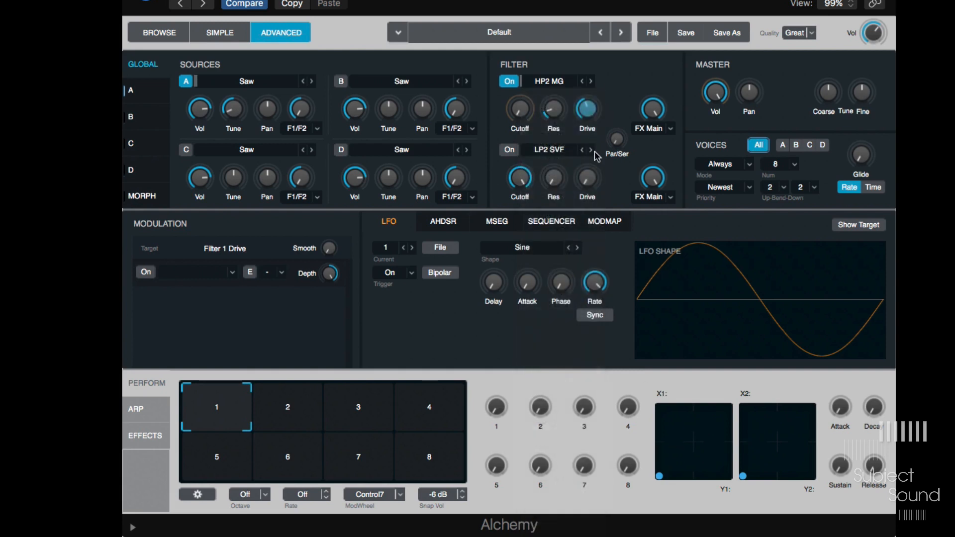
- Raise the FM filter's frequency and adjust its feedback and modulation amounts
left_click_drag(530, 110, 529, 104)
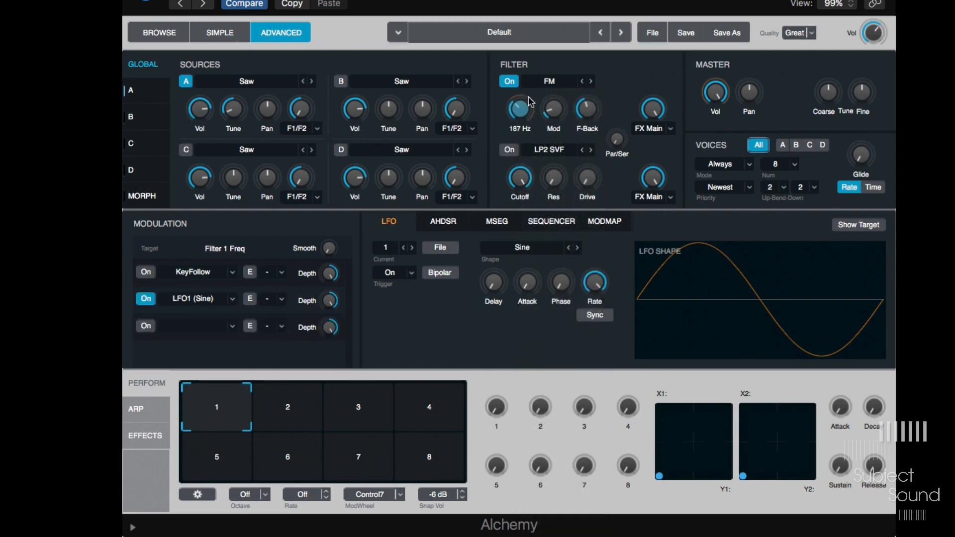
left_click(587, 110)
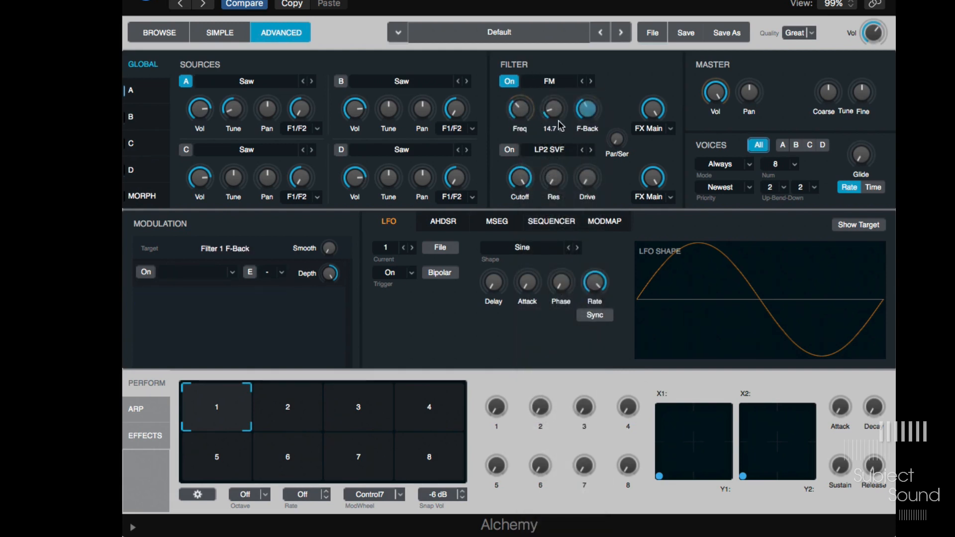
left_click(553, 111)
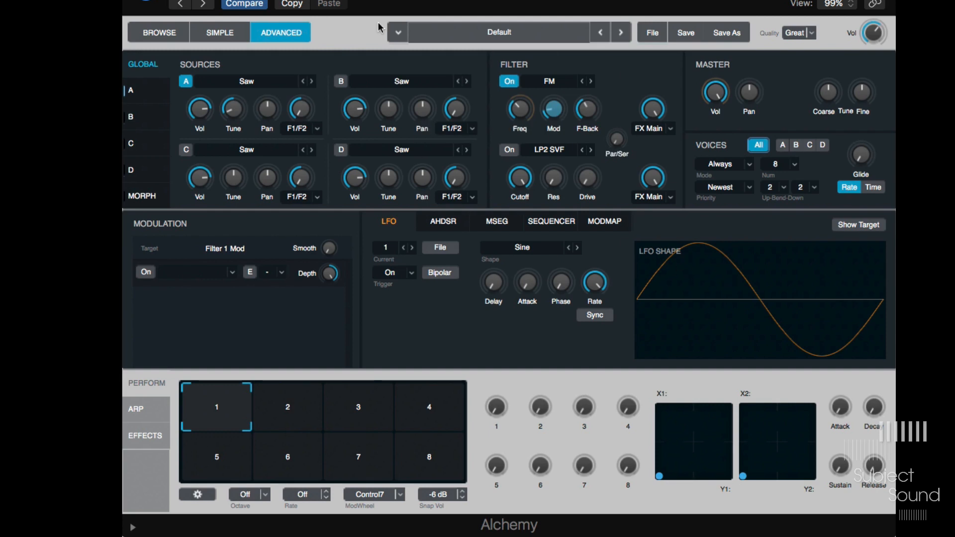
- Lower source A's volume slightly and bring the FM filter's frequency down
left_click(204, 111)
mouse_move(520, 132)
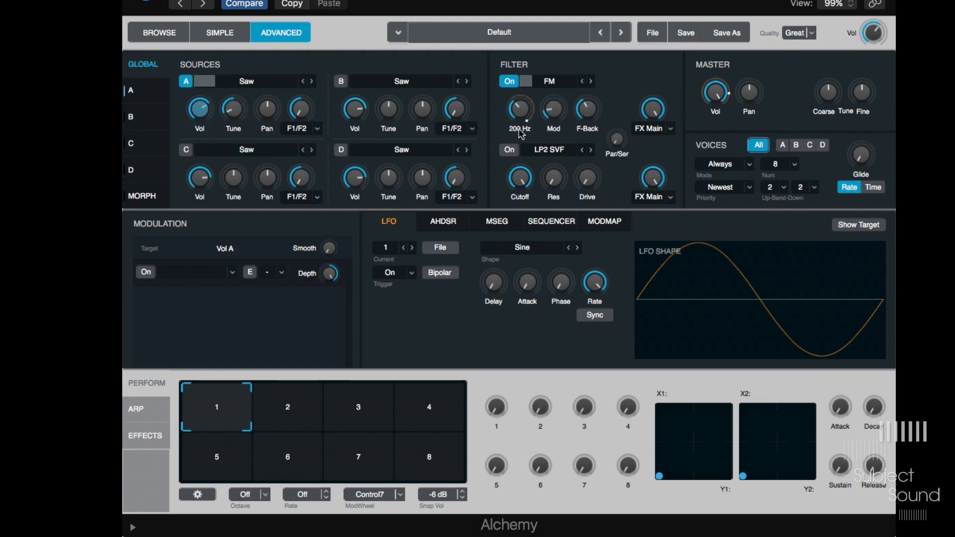
left_click(520, 109)
- Reduce LFO 1's modulation depth on the FM filter's frequency and raise the filter's Mod amount to about half
mouse_move(328, 311)
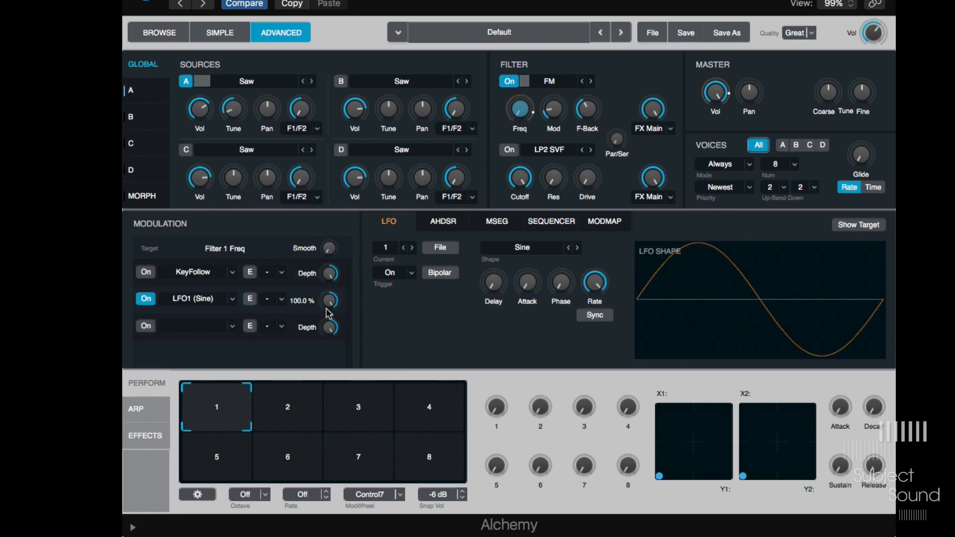
left_click_drag(328, 312, 335, 344)
mouse_move(513, 128)
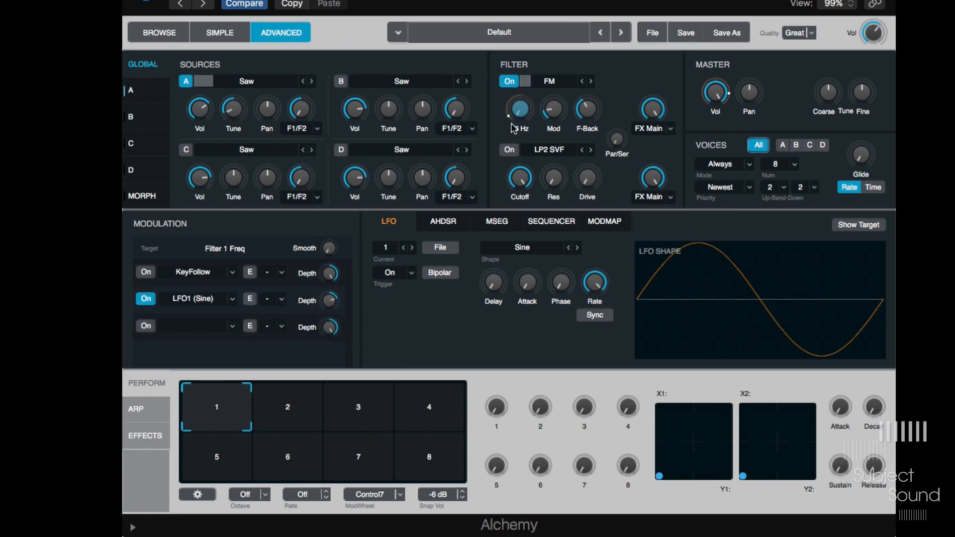
mouse_move(566, 122)
left_click_drag(563, 95, 587, 96)
left_click(559, 105)
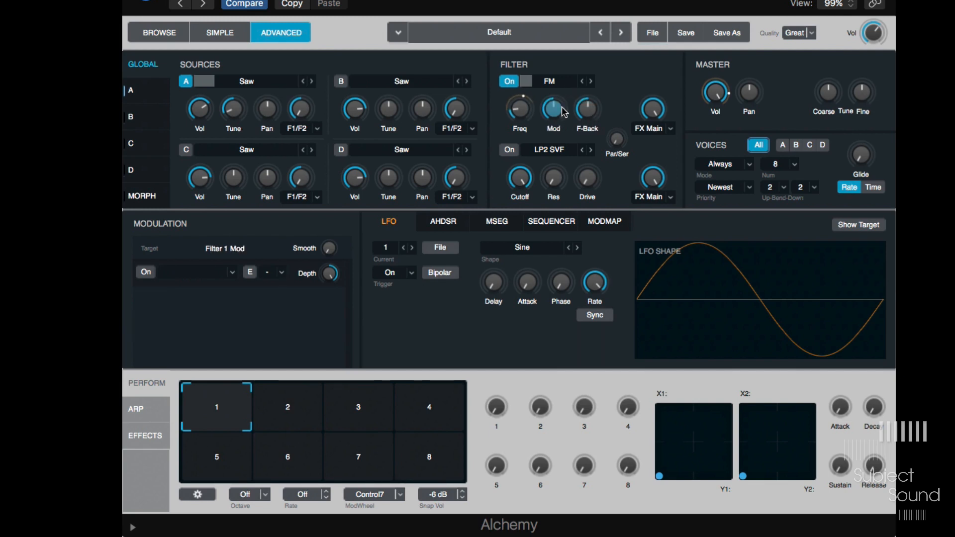